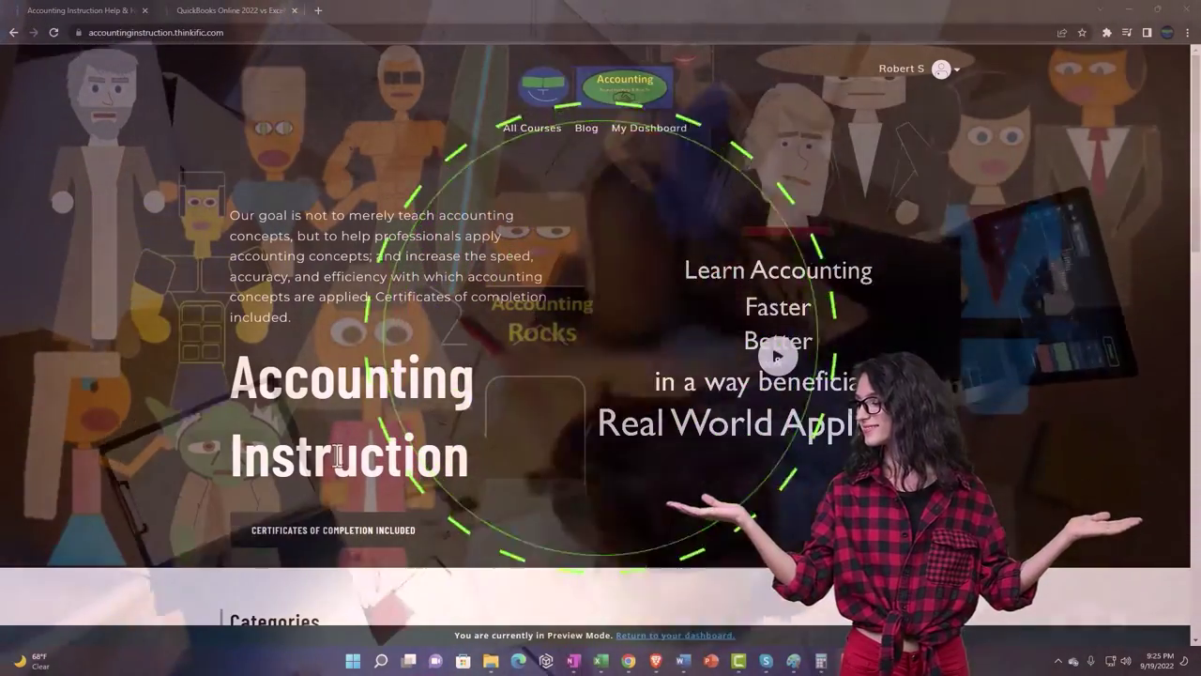
# Browse the course categories on the Accounting Instruction site and expand the OneNote - Getting Started 2022 section of the QuickBooks Online course.
pyautogui.scroll(-5, 165, 510)
pyautogui.scroll(-2, 165, 512)
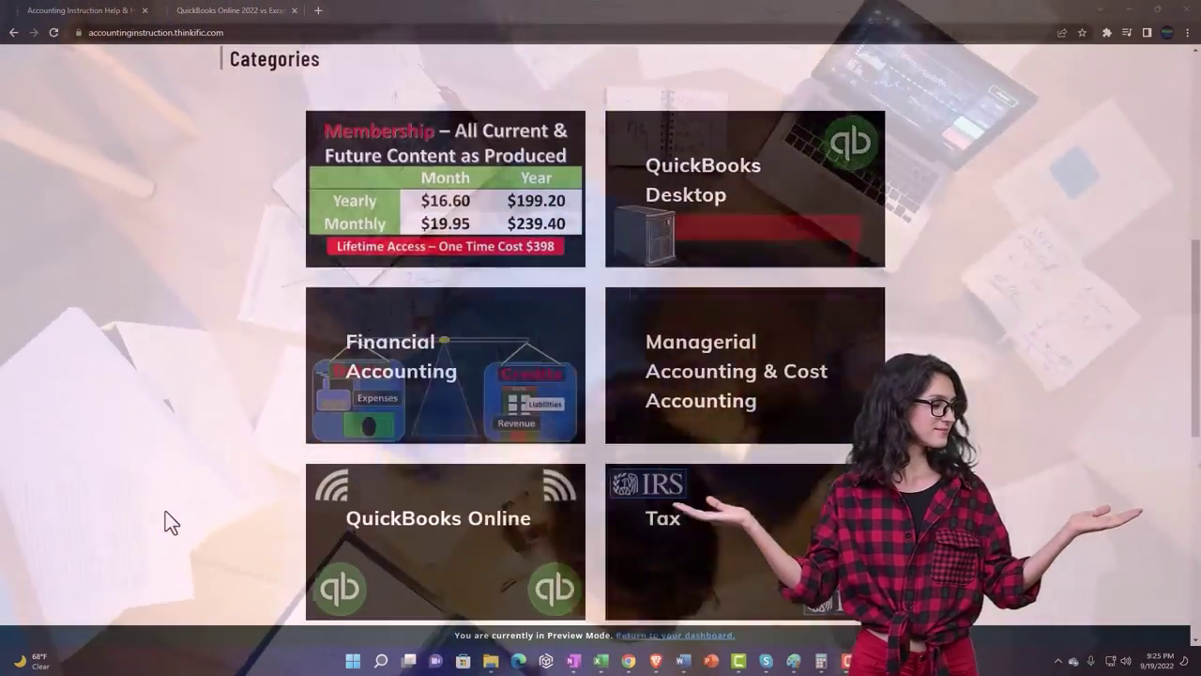
pyautogui.scroll(-1, 165, 511)
pyautogui.scroll(-4, 166, 512)
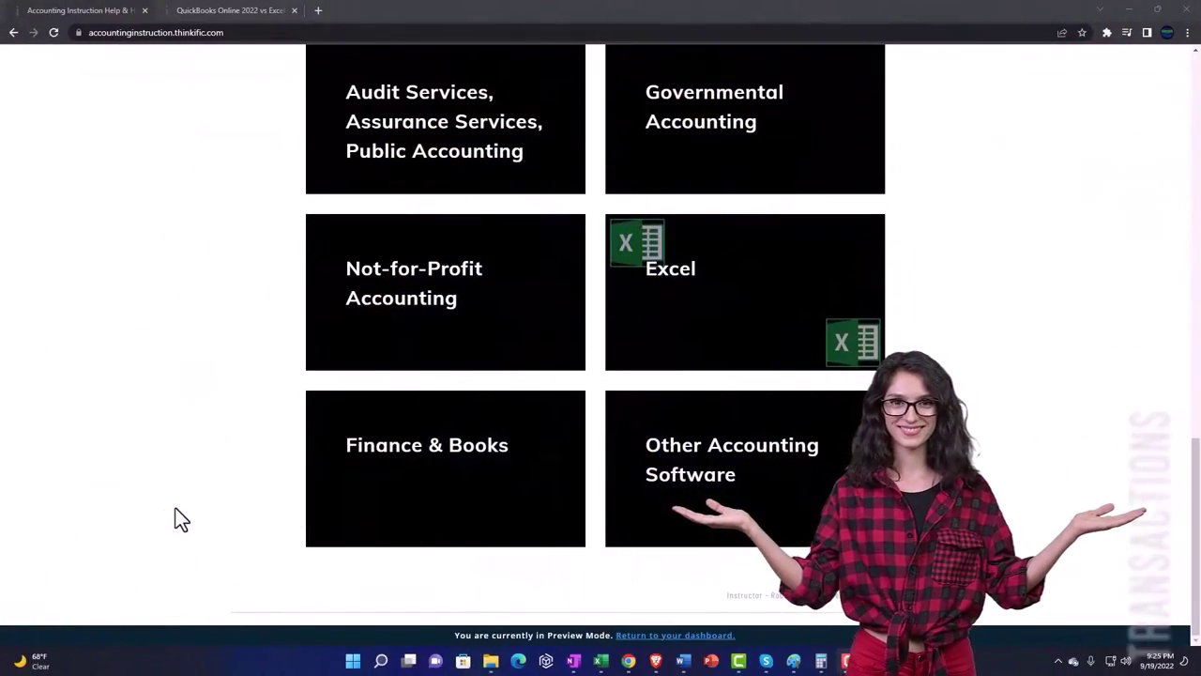
pyautogui.click(214, 13)
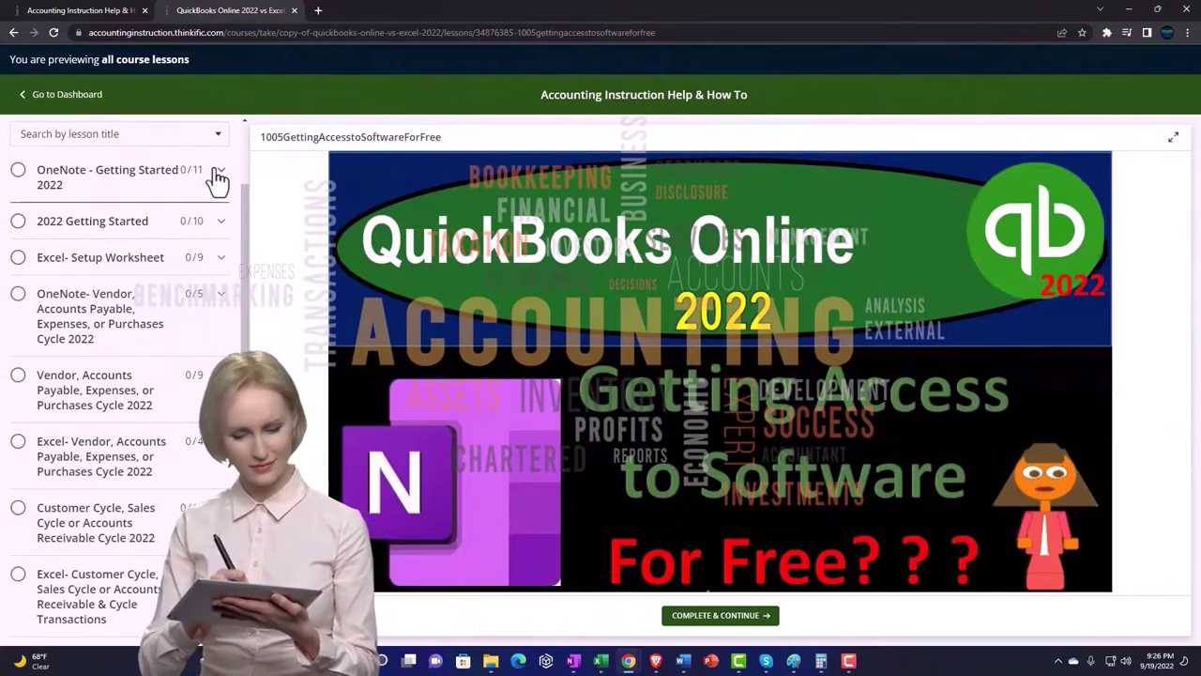
pyautogui.click(218, 176)
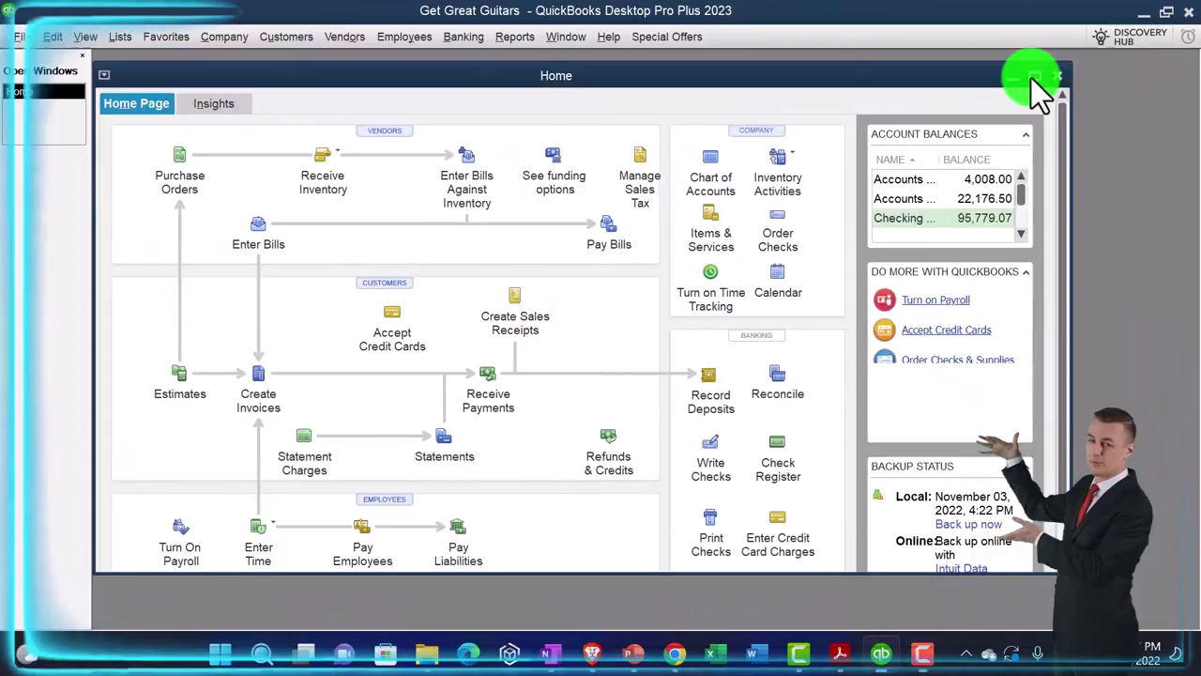
# Maximize the Home window in QuickBooks Desktop and open the Profit & Loss Standard report from the company and financial reports.
pyautogui.click(1033, 76)
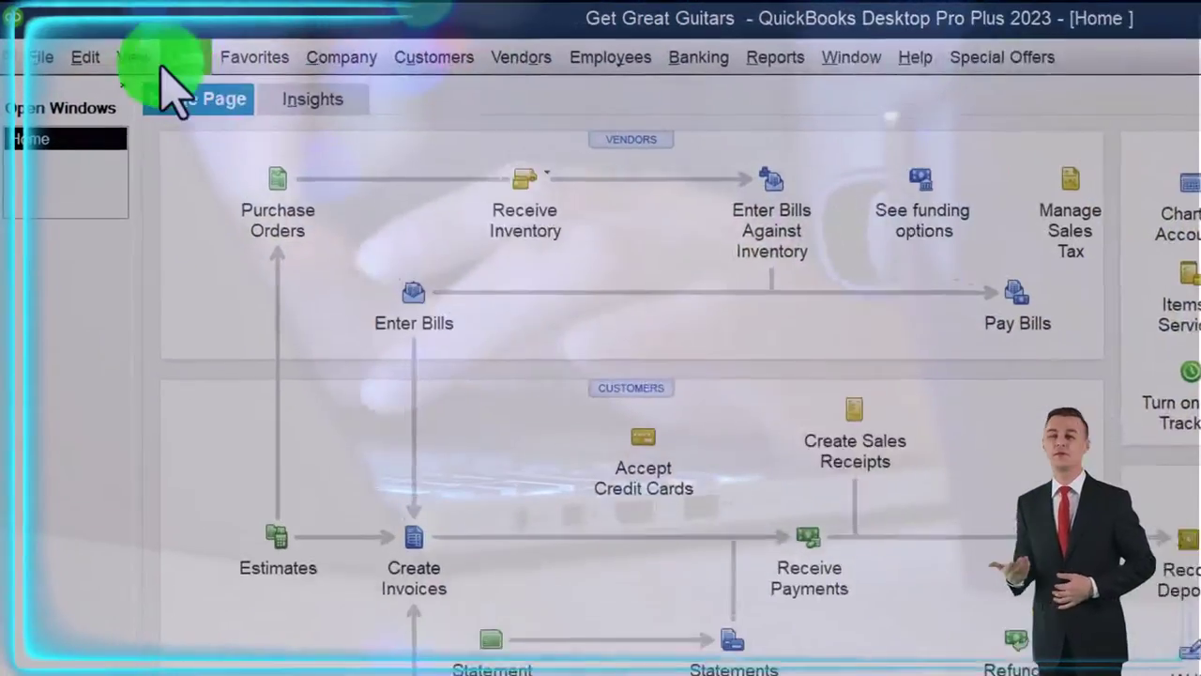
pyautogui.click(158, 61)
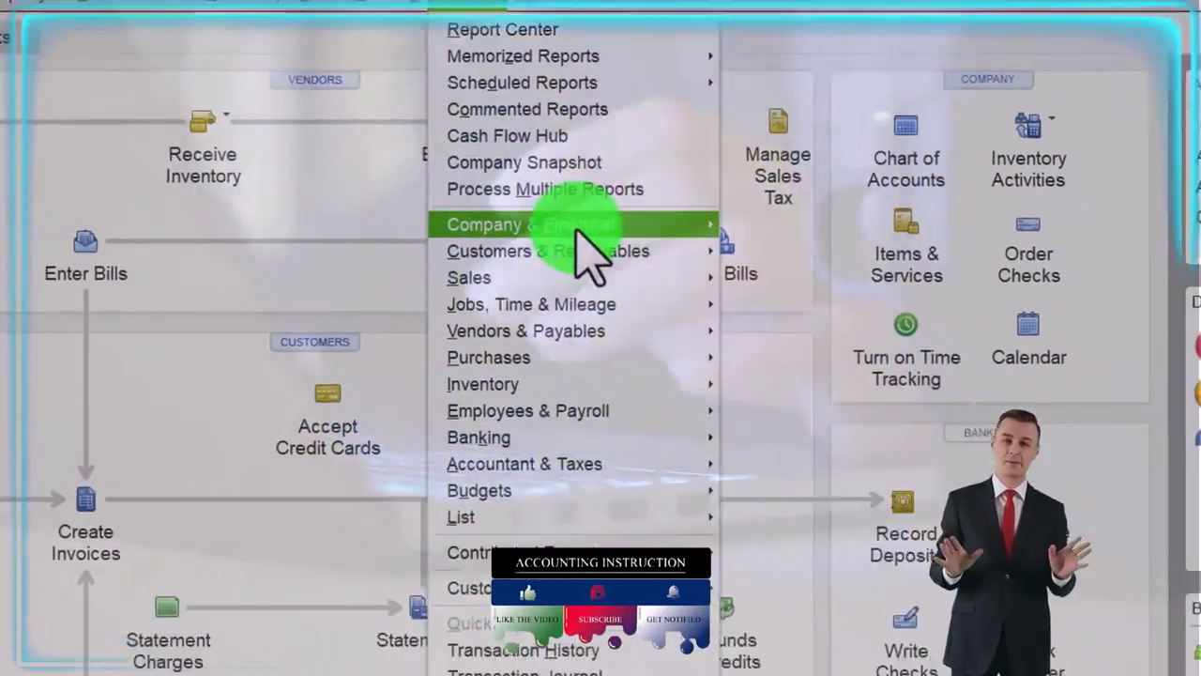
pyautogui.moveTo(762, 296)
pyautogui.click(854, 143)
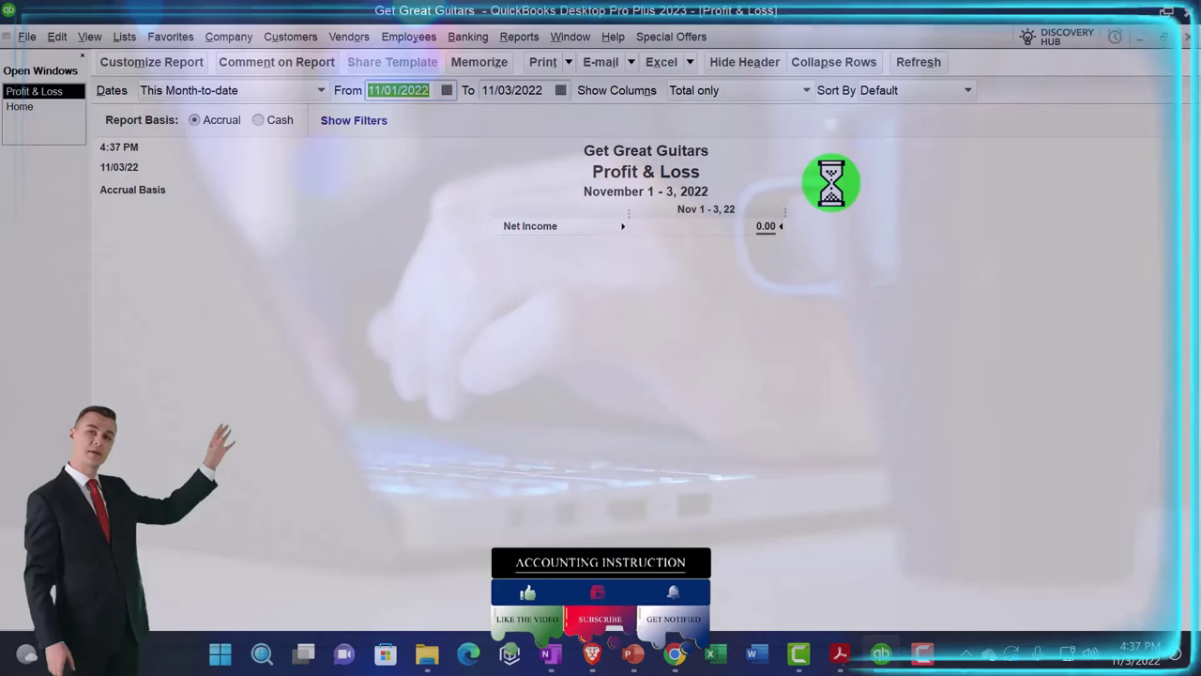
# Set the Profit & Loss report's date range from 01/01/2023 to 02/28/2023.
pyautogui.write('01/01/202')
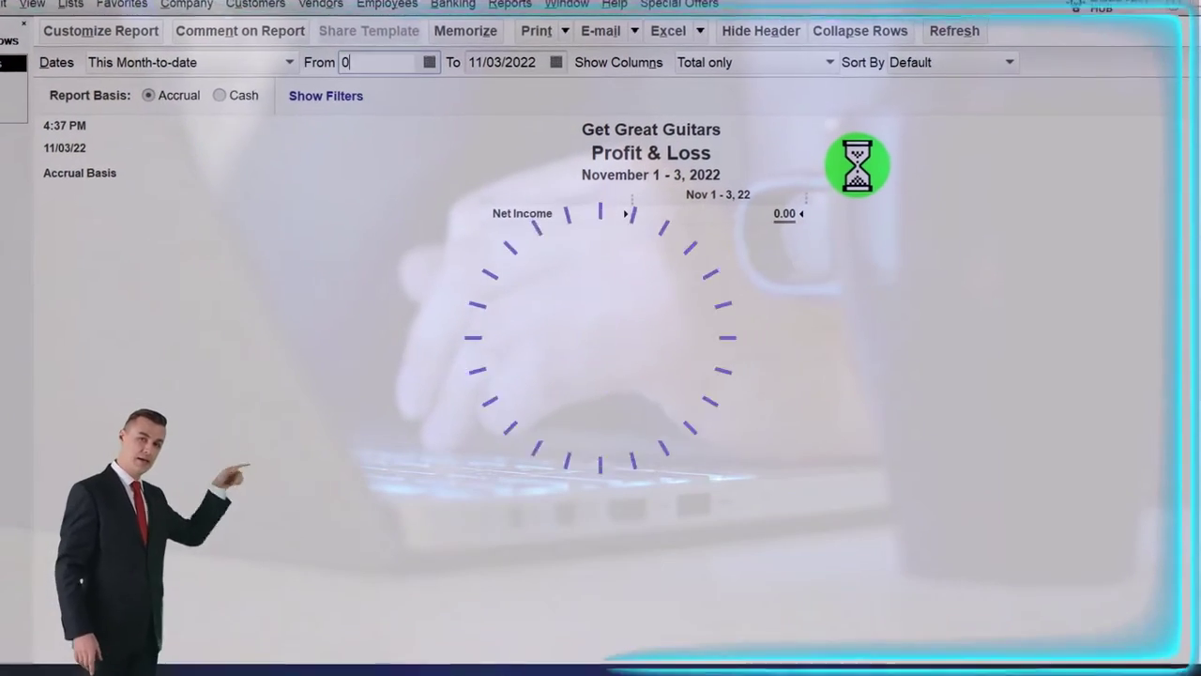
pyautogui.write('3')
pyautogui.press('Tab')
pyautogui.write('0')
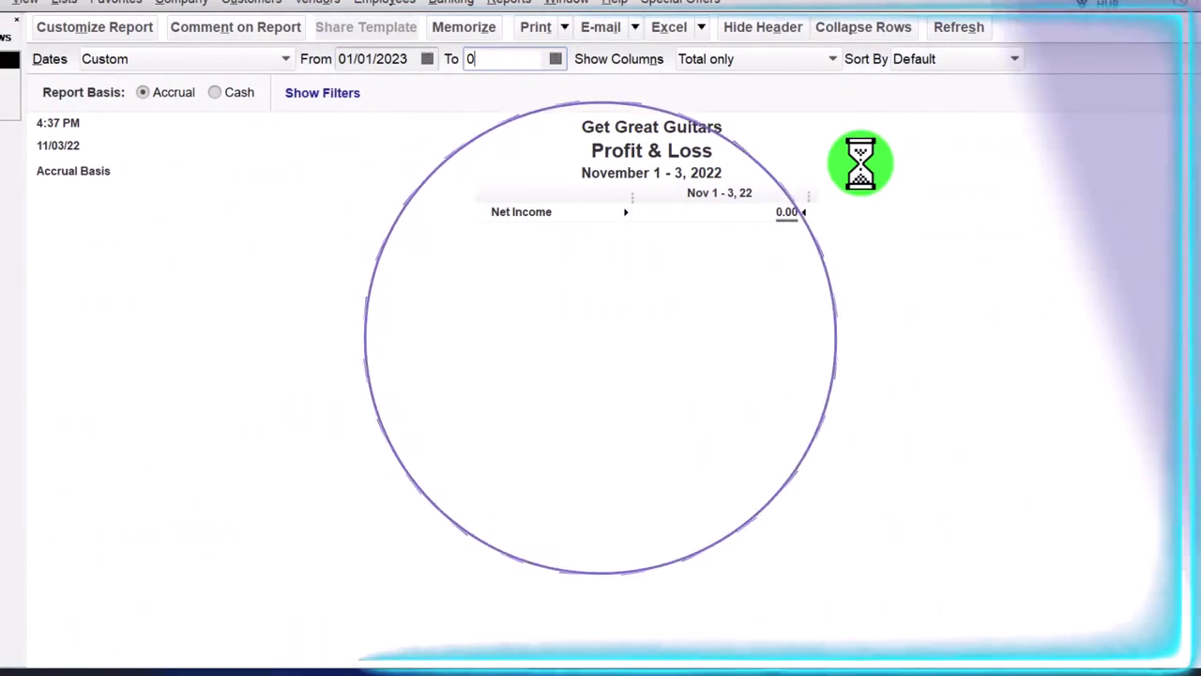
pyautogui.write('2/28/2023')
pyautogui.press('Tab')
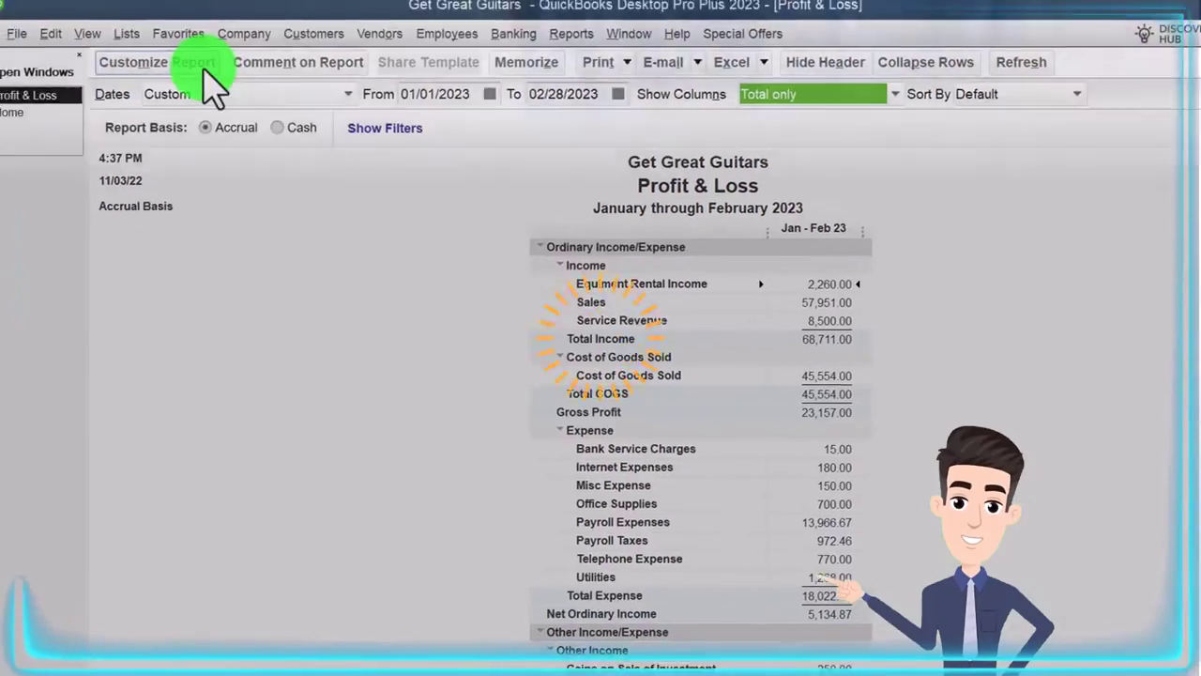
# Customize the Profit & Loss report with a column label font size of 14, applied to all related fonts.
pyautogui.click(95, 26)
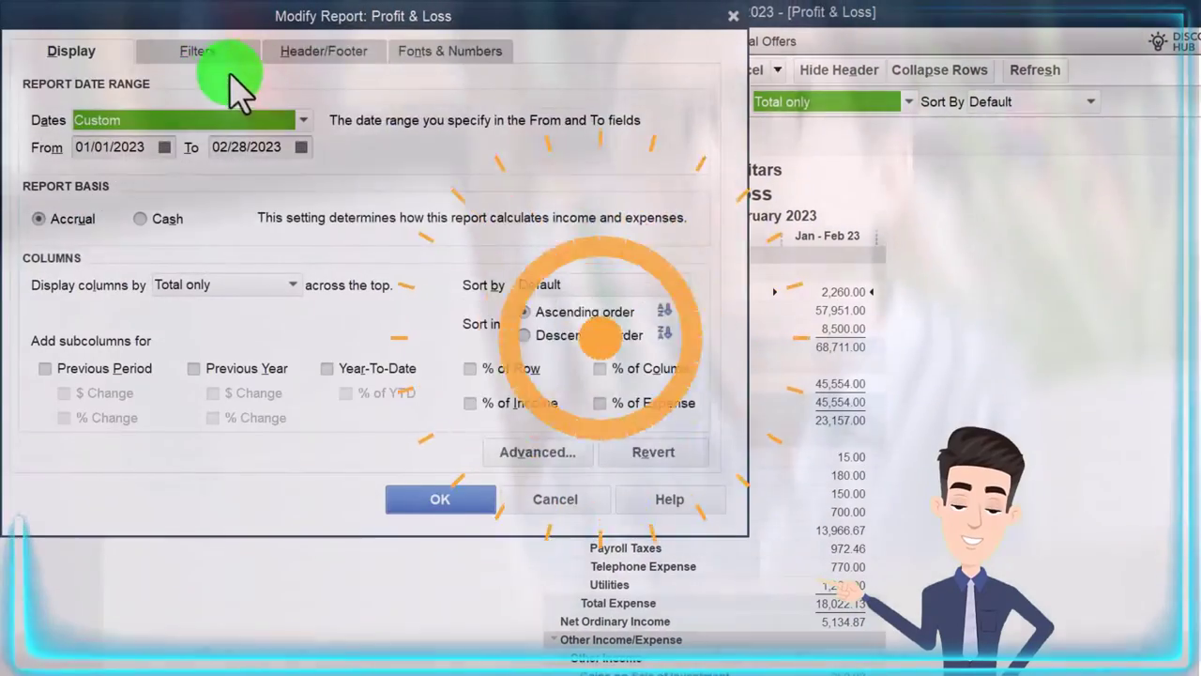
pyautogui.click(439, 50)
pyautogui.click(361, 319)
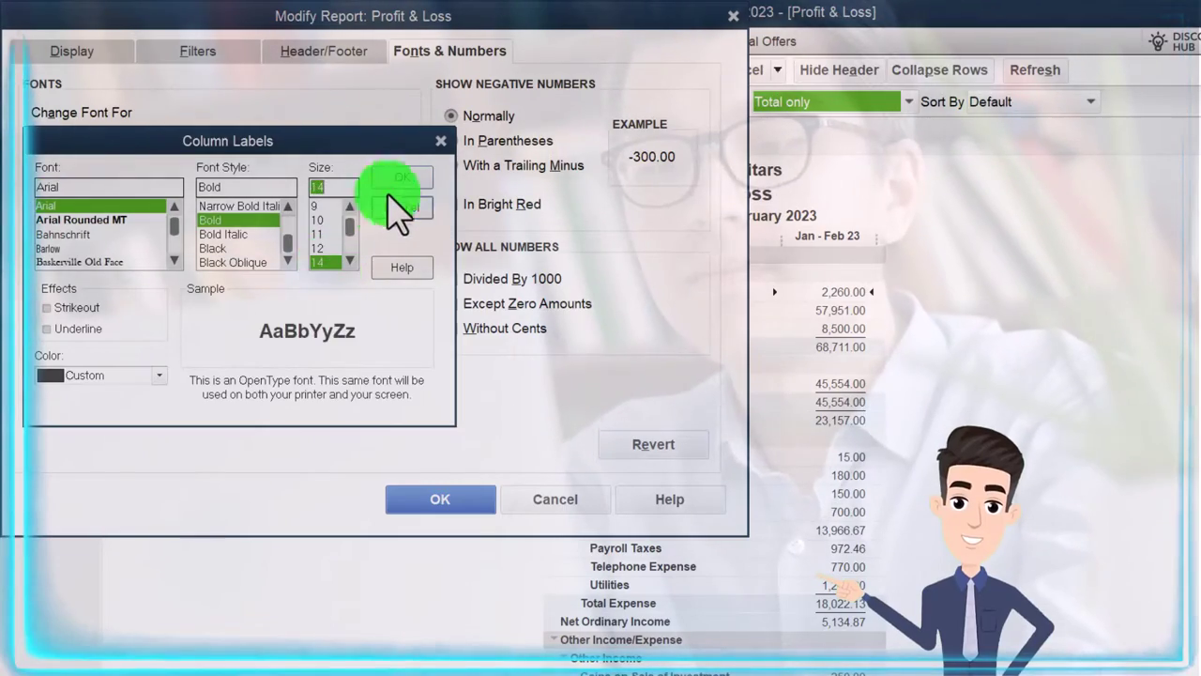
pyautogui.click(389, 186)
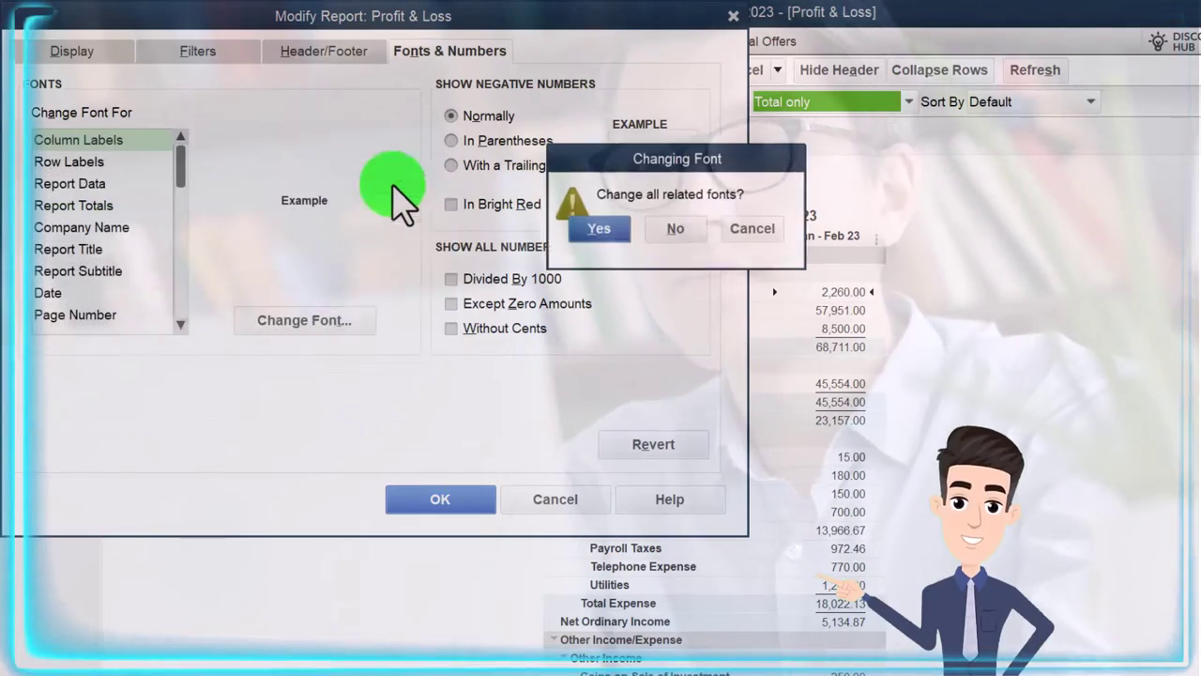
pyautogui.click(464, 505)
# Open the Balance Sheet Standard report from the company and financial reports.
pyautogui.click(477, 59)
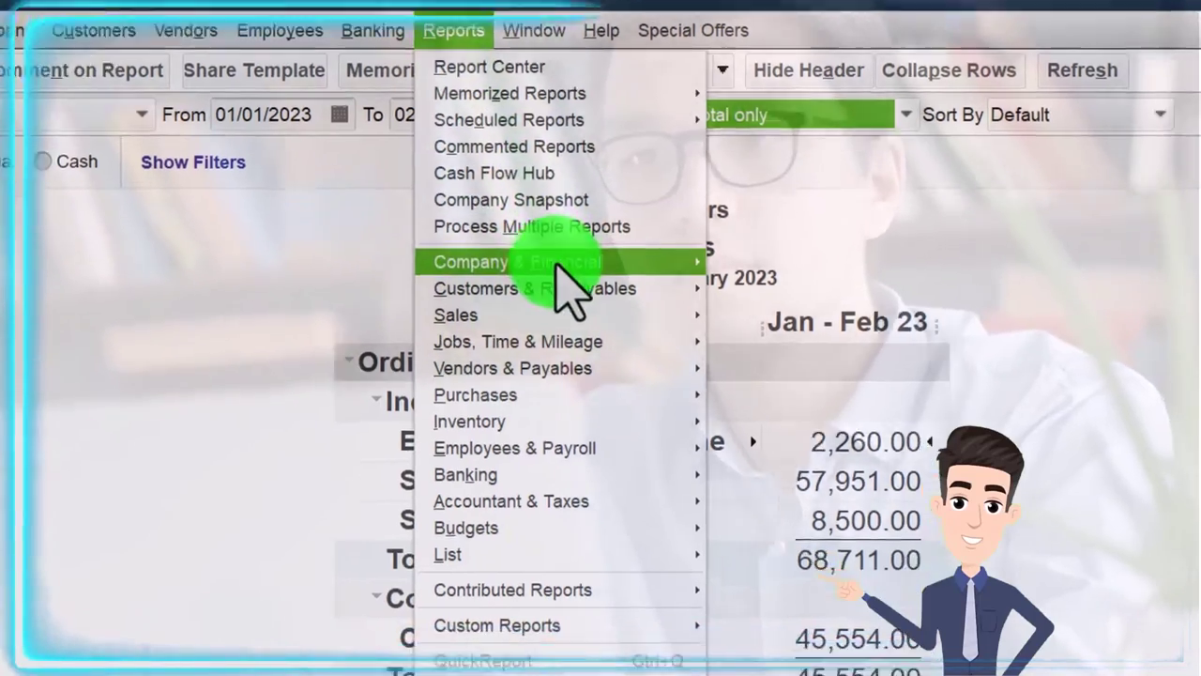
pyautogui.moveTo(577, 285)
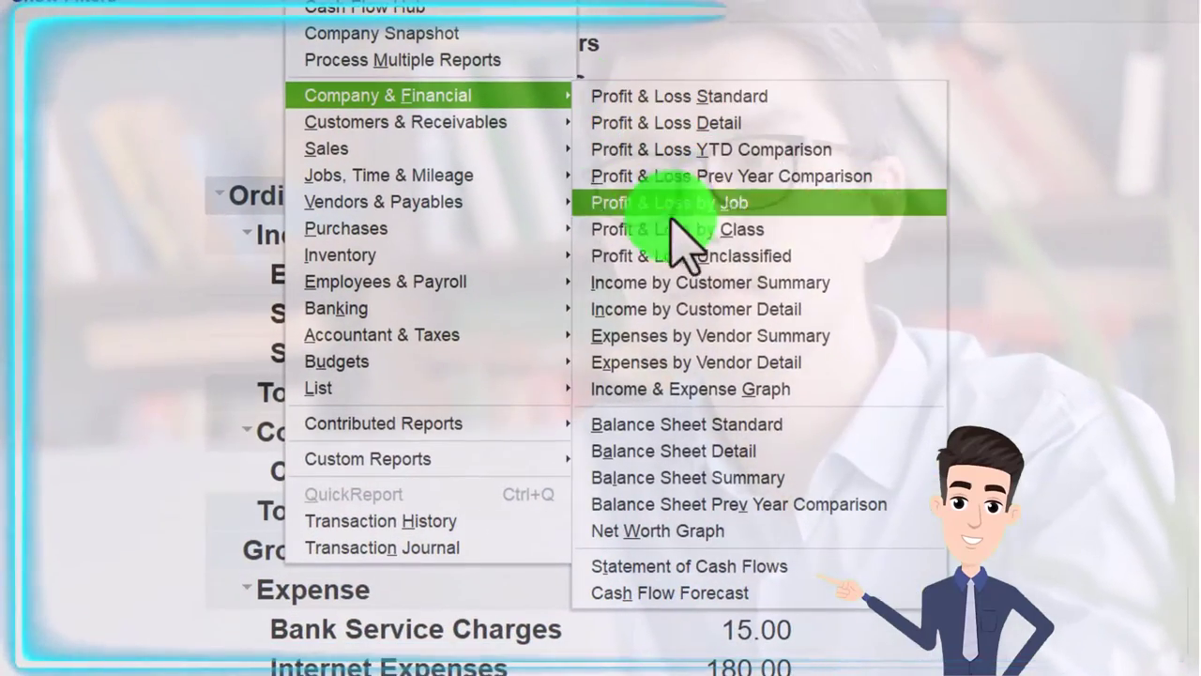
pyautogui.click(824, 424)
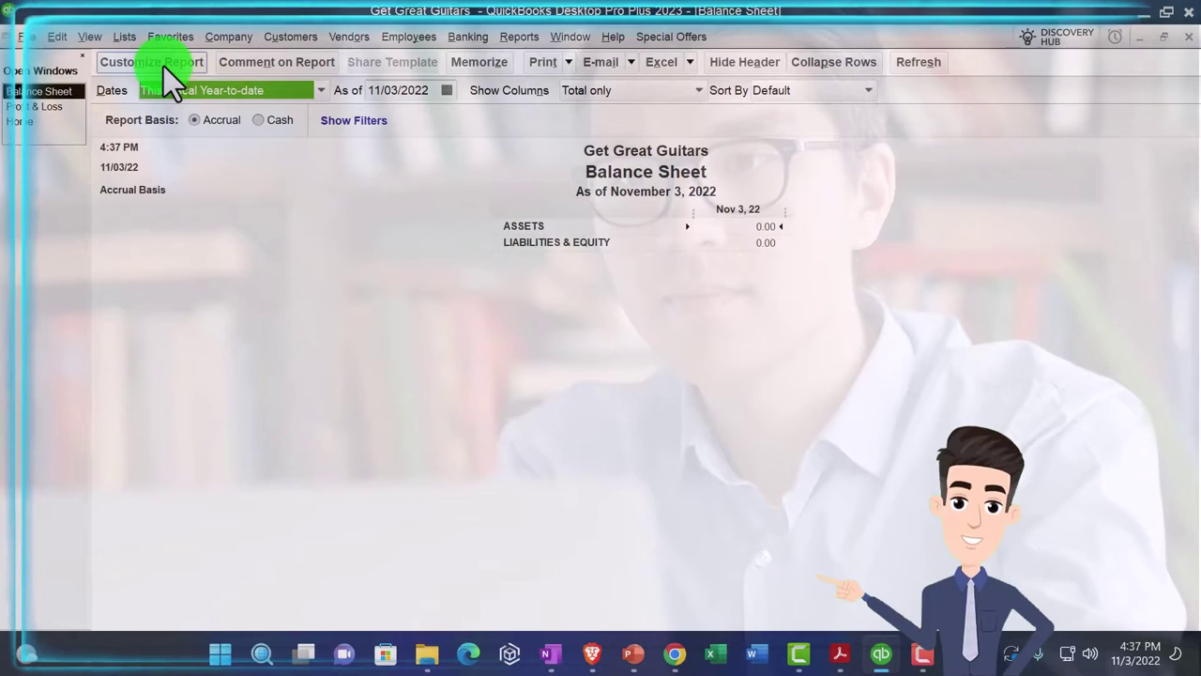
# Customize the Balance Sheet to cover 01/01/2023 to 02/28/2023 and display its columns by month.
pyautogui.click(163, 66)
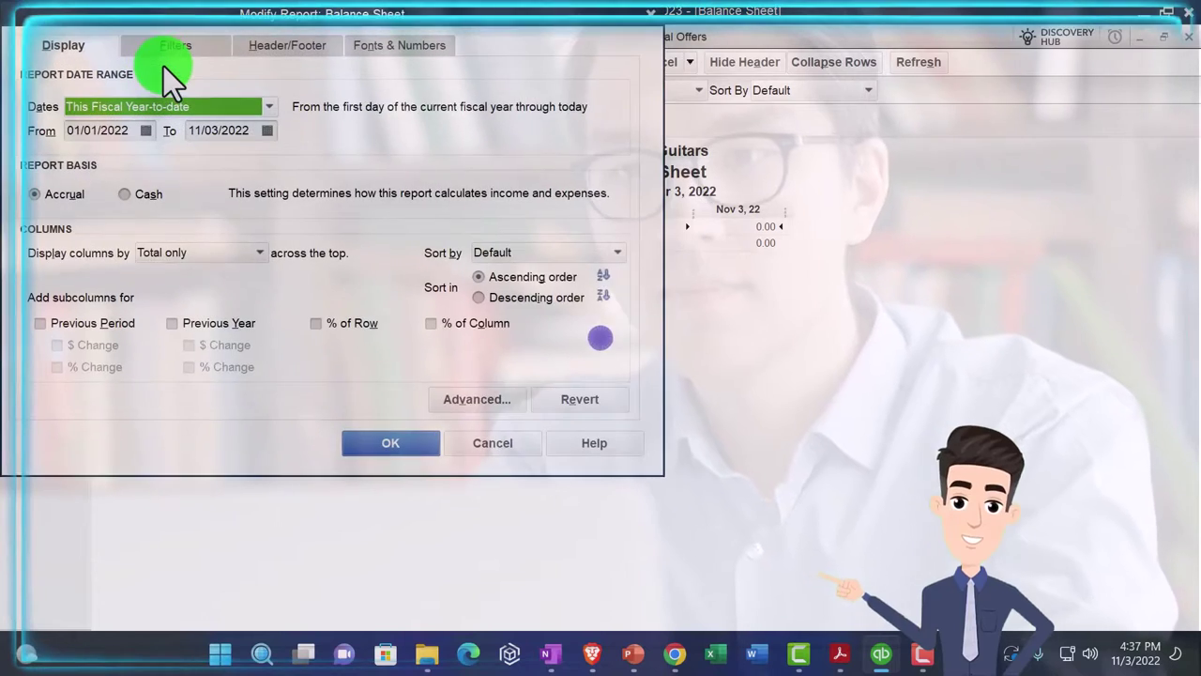
pyautogui.press('Tab')
pyautogui.write('01/01/2023')
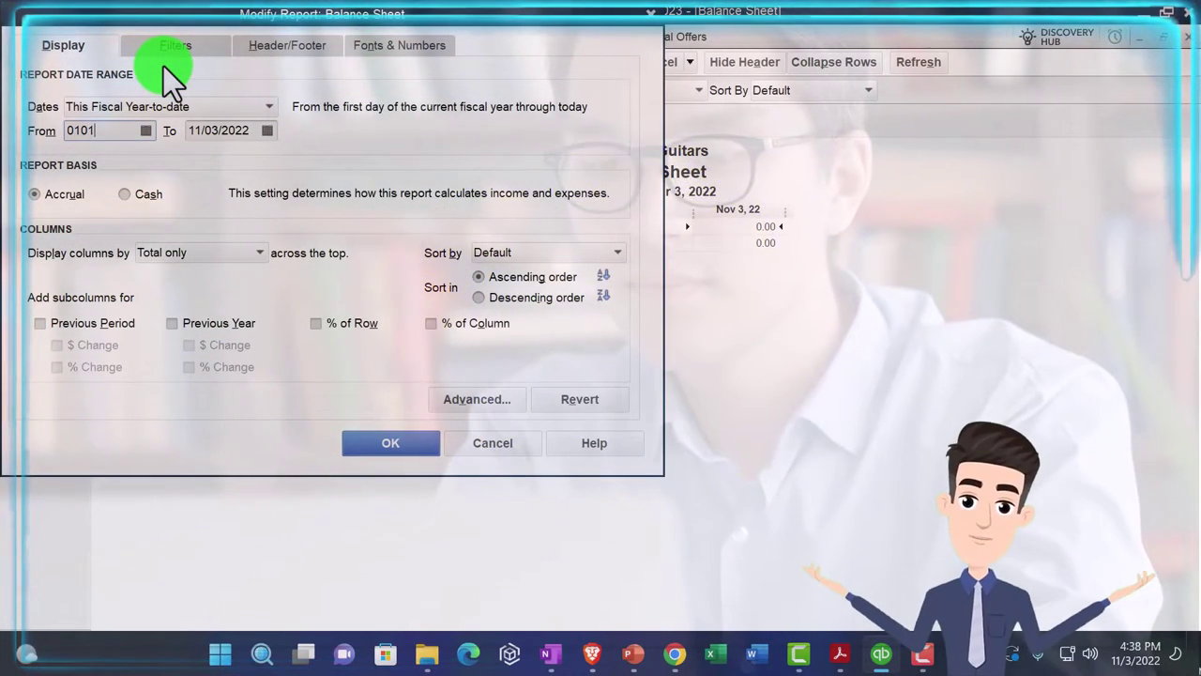
pyautogui.press('Tab')
pyautogui.write('022823')
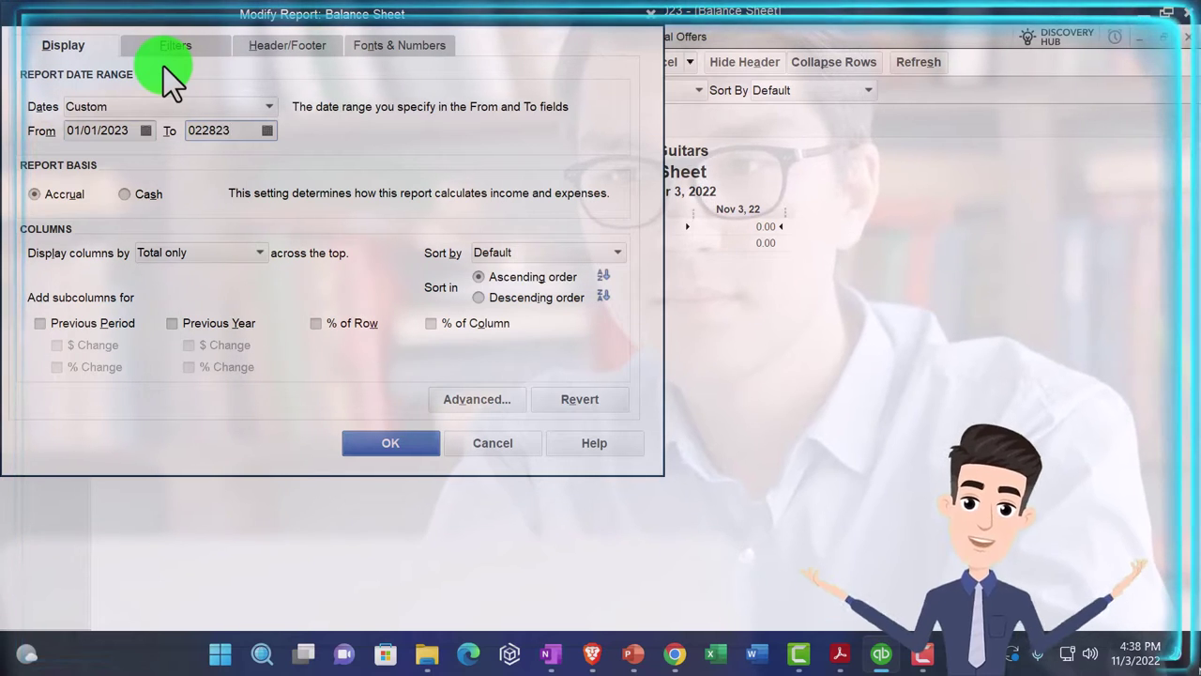
pyautogui.press('Tab')
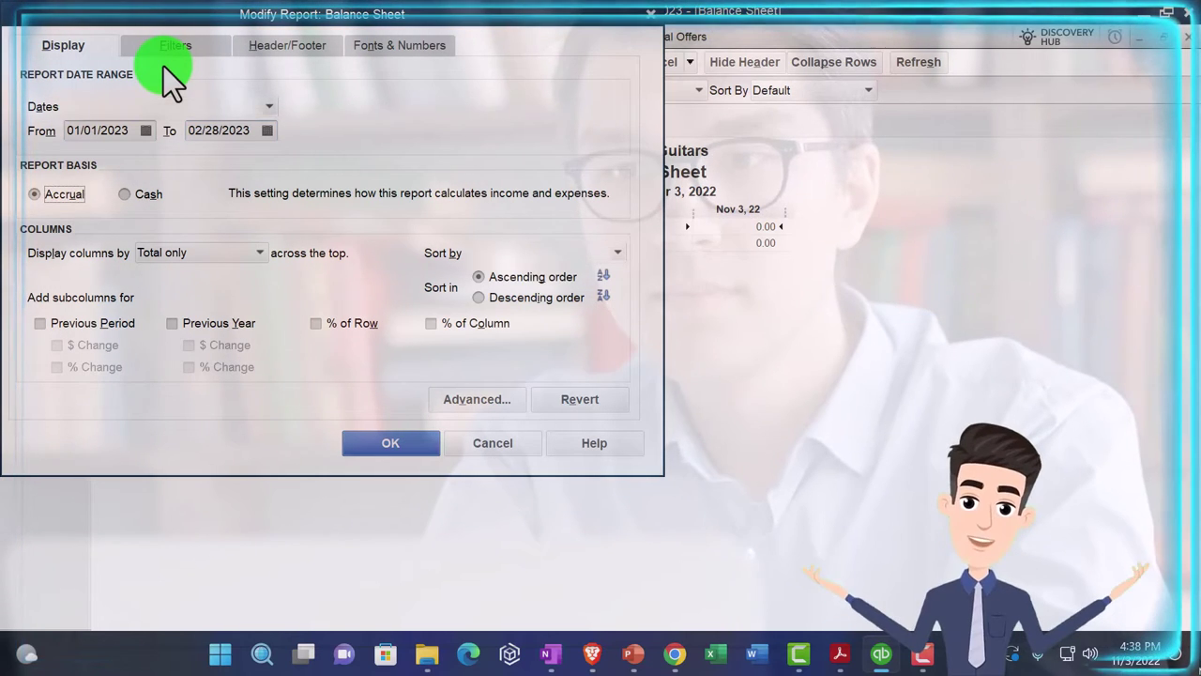
pyautogui.click(256, 251)
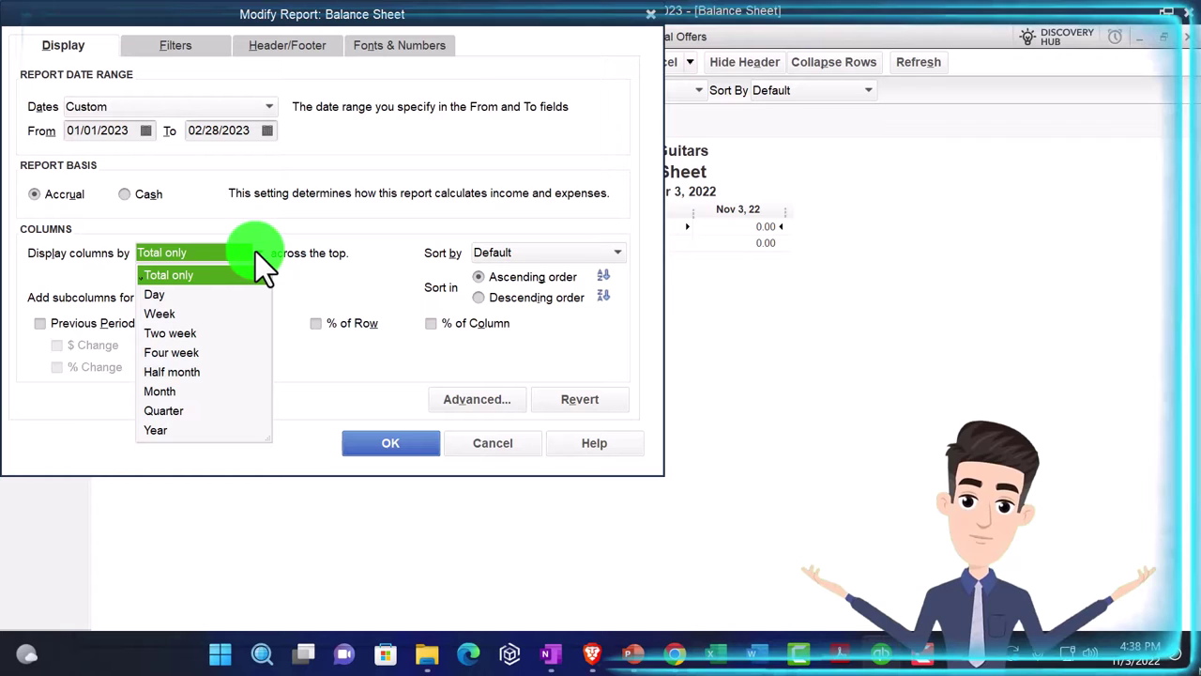
pyautogui.click(183, 391)
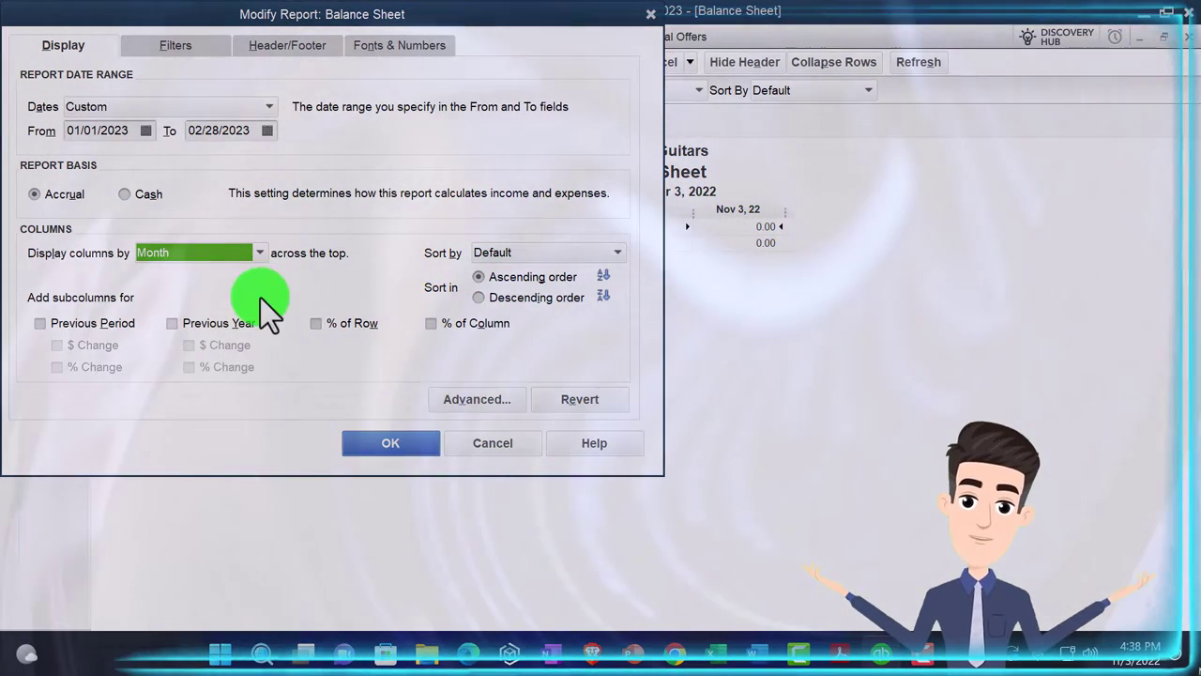
# Set the Balance Sheet's column label font size to 14, change all related fonts, and apply the report customization.
pyautogui.click(362, 45)
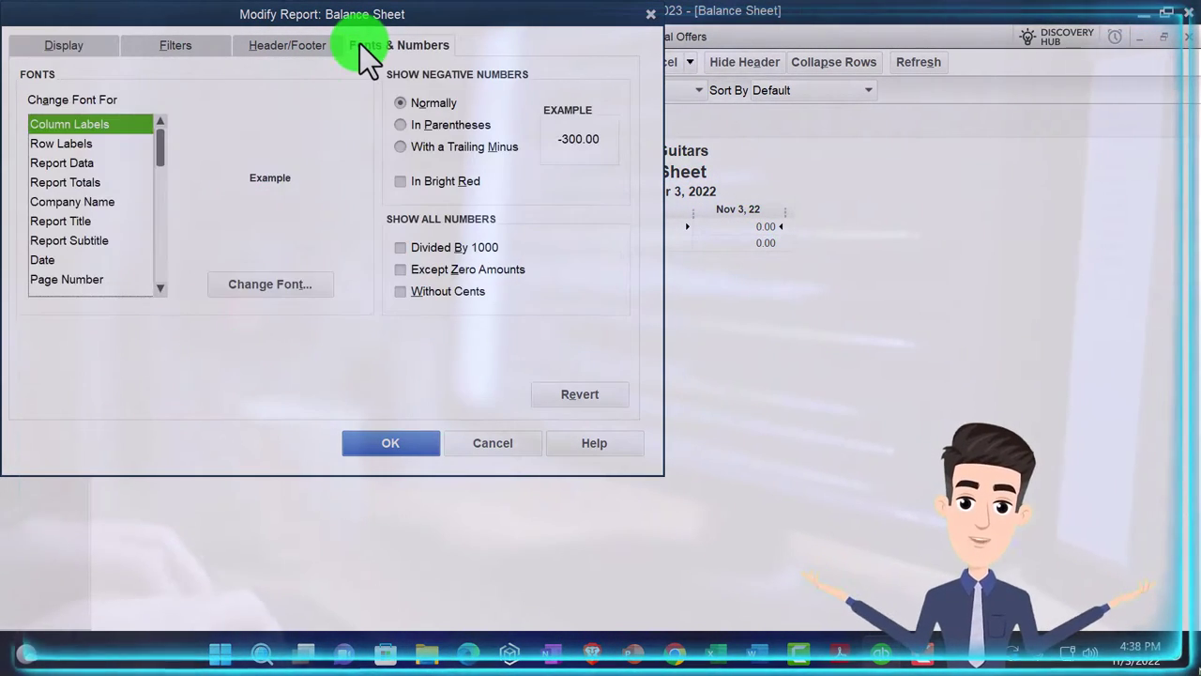
pyautogui.click(326, 288)
pyautogui.click(309, 231)
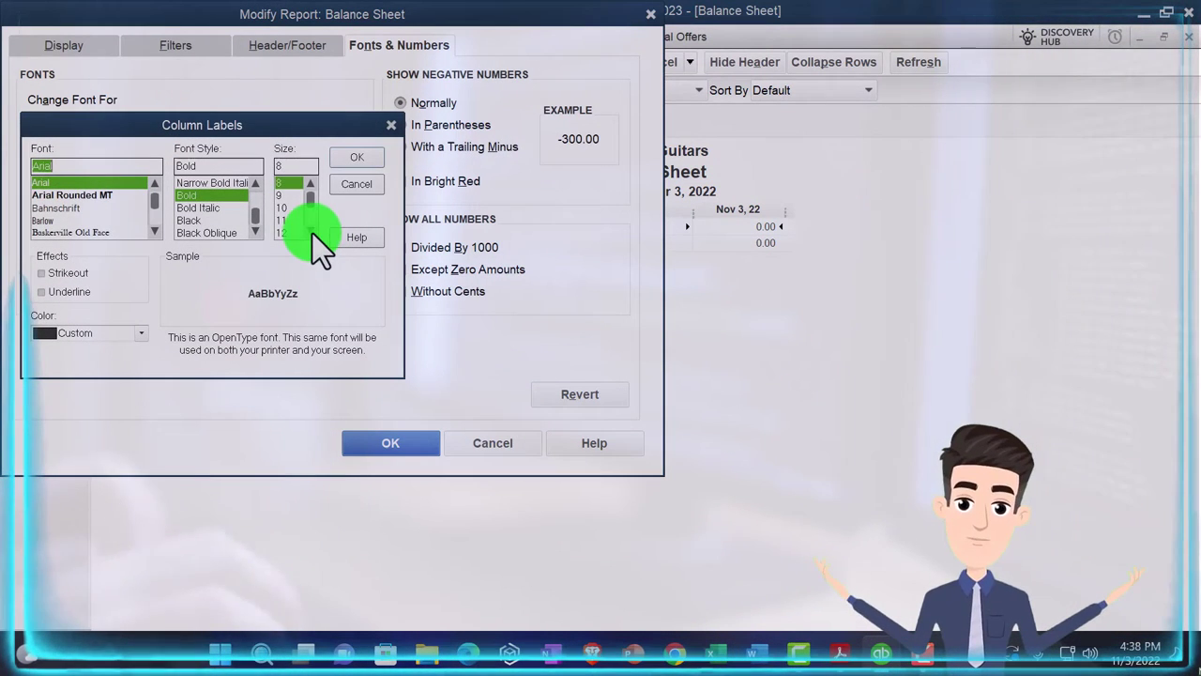
pyautogui.click(288, 233)
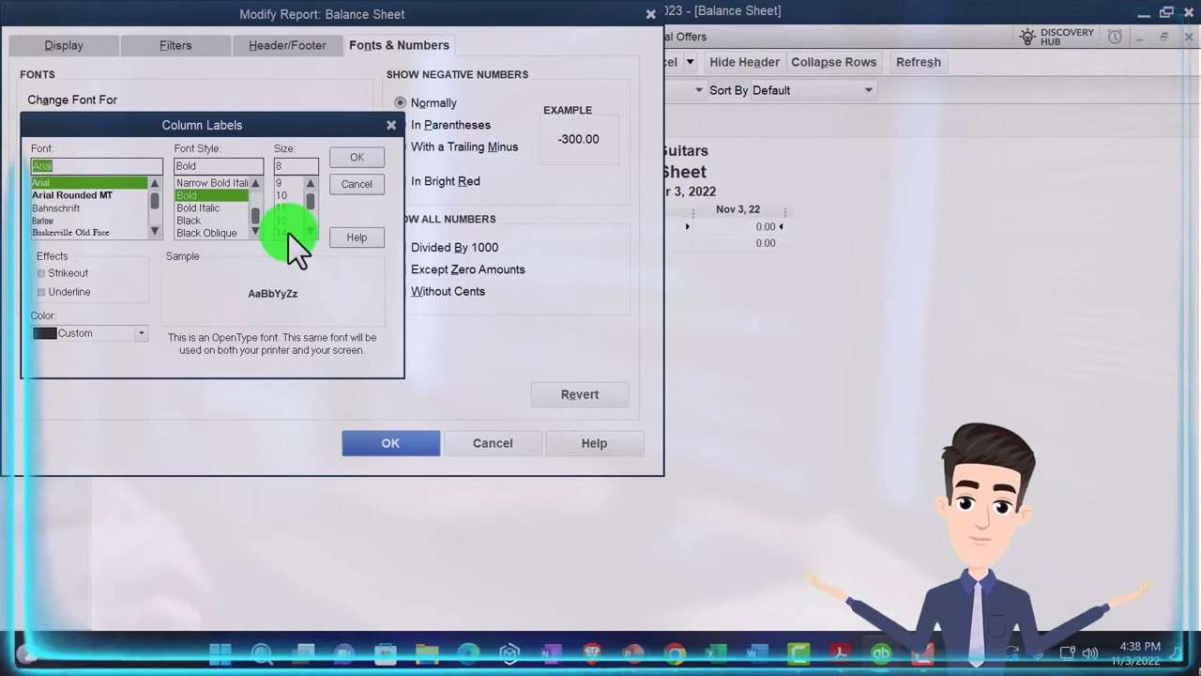
pyautogui.click(350, 156)
pyautogui.click(528, 199)
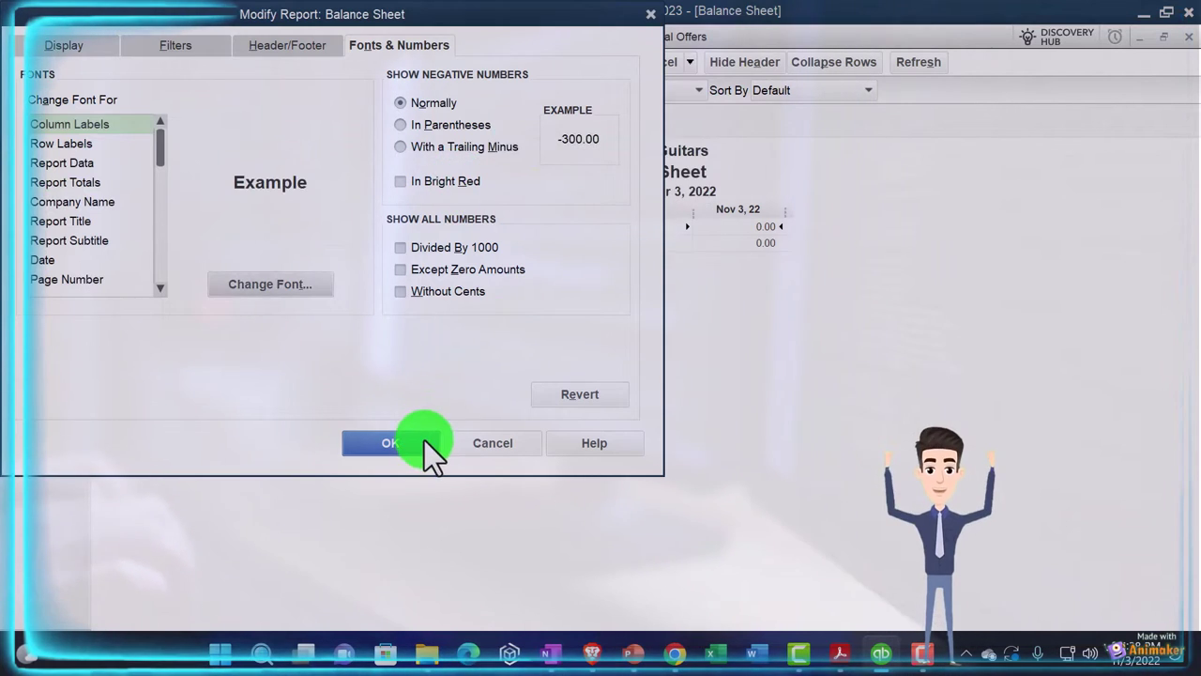
pyautogui.click(390, 443)
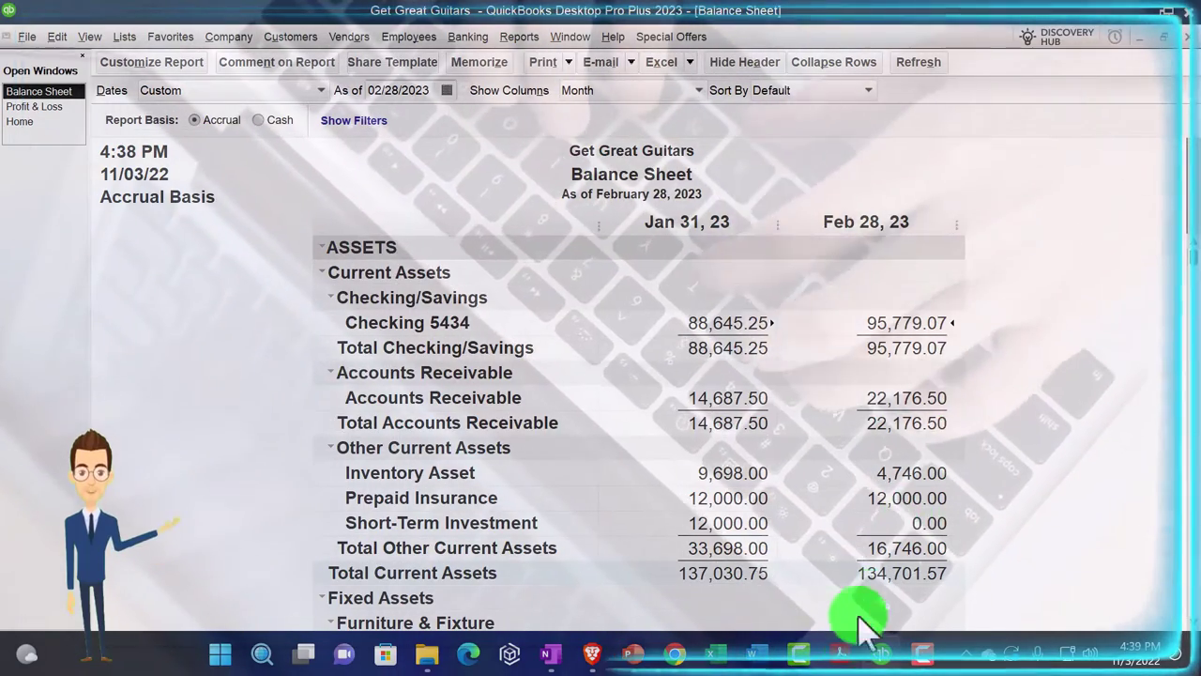
# Switch to Adobe Acrobat Reader and review the January bank statement's balance summary in Bank Stmt Jan.pdf.
pyautogui.click(925, 564)
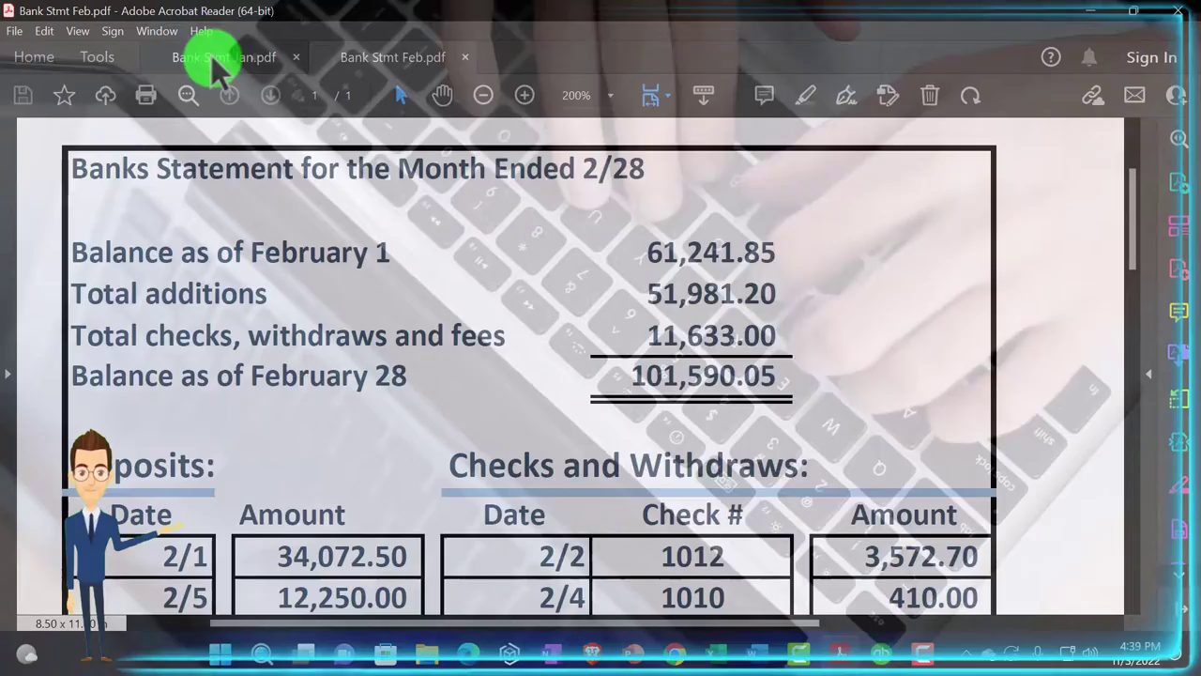
pyautogui.click(211, 55)
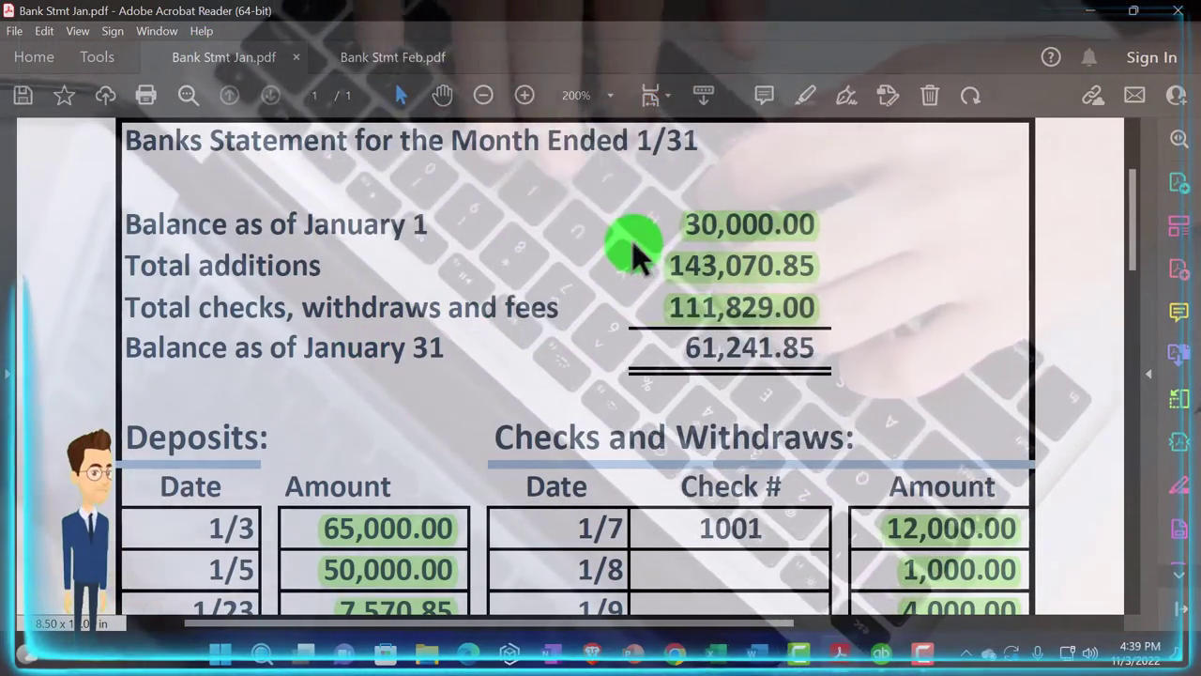
pyautogui.click(640, 371)
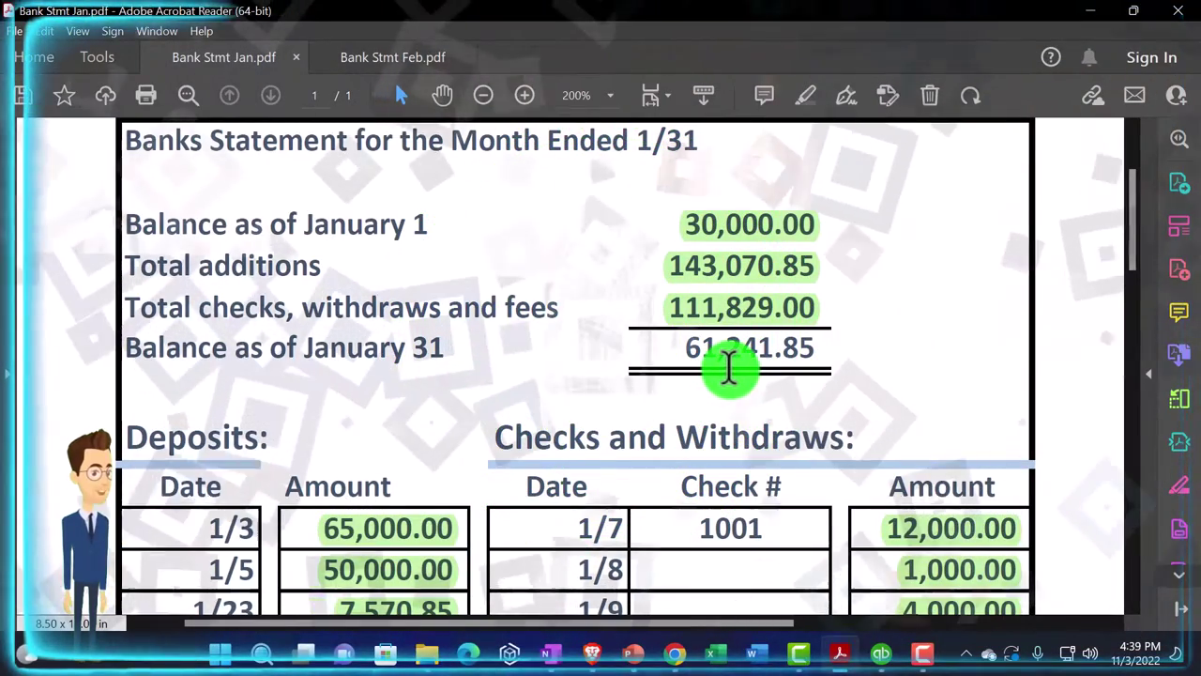
# Return to the Balance Sheet in QuickBooks Desktop and view the available banking commands, including Reconcile and Bank Feeds.
pyautogui.click(883, 653)
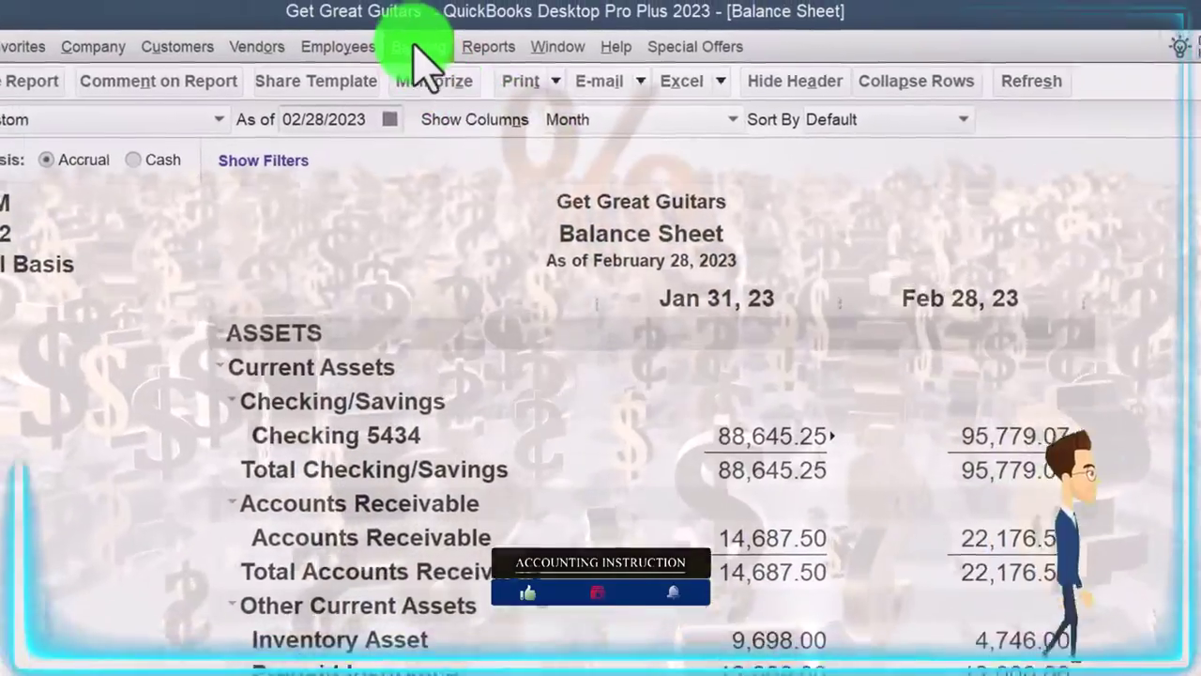
pyautogui.click(427, 2)
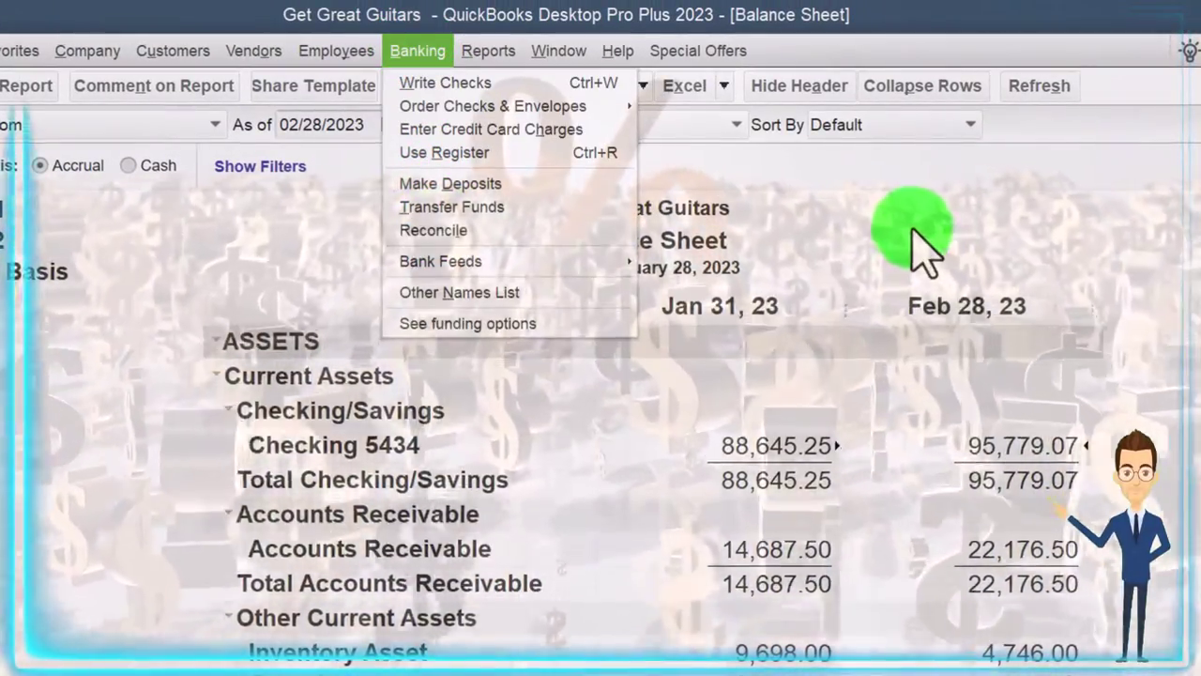
pyautogui.click(911, 229)
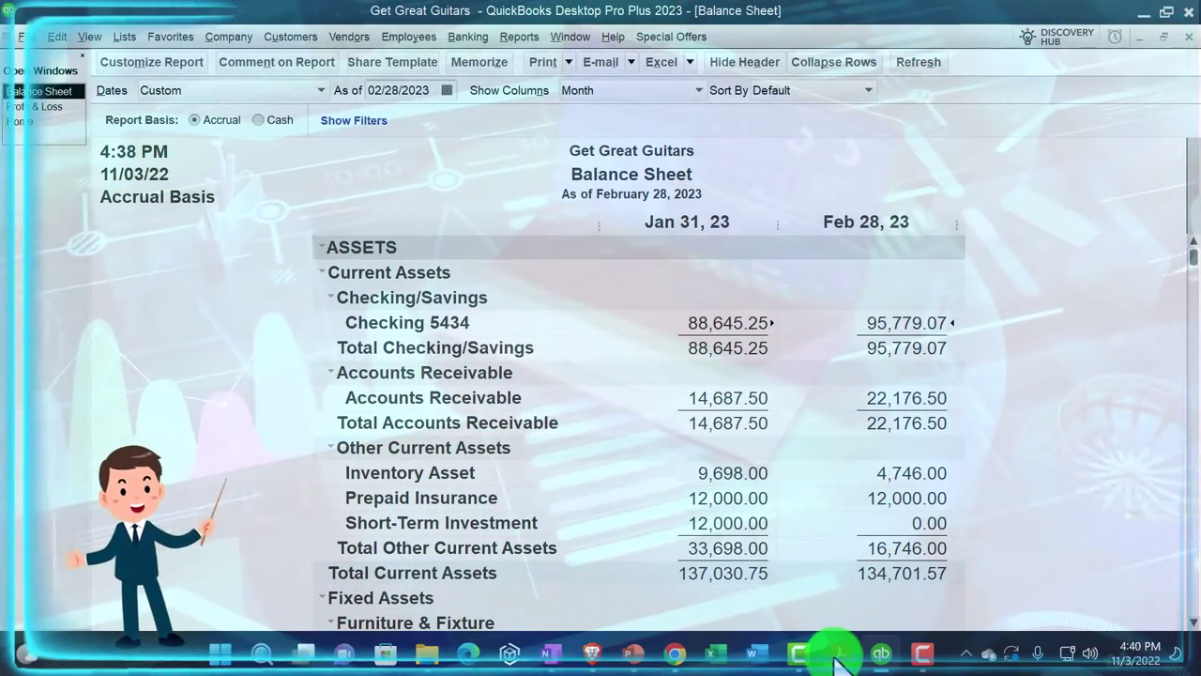
# Switch to Adobe Acrobat Reader and bring up the February bank statement, Bank Stmt Feb.pdf.
pyautogui.moveTo(838, 657)
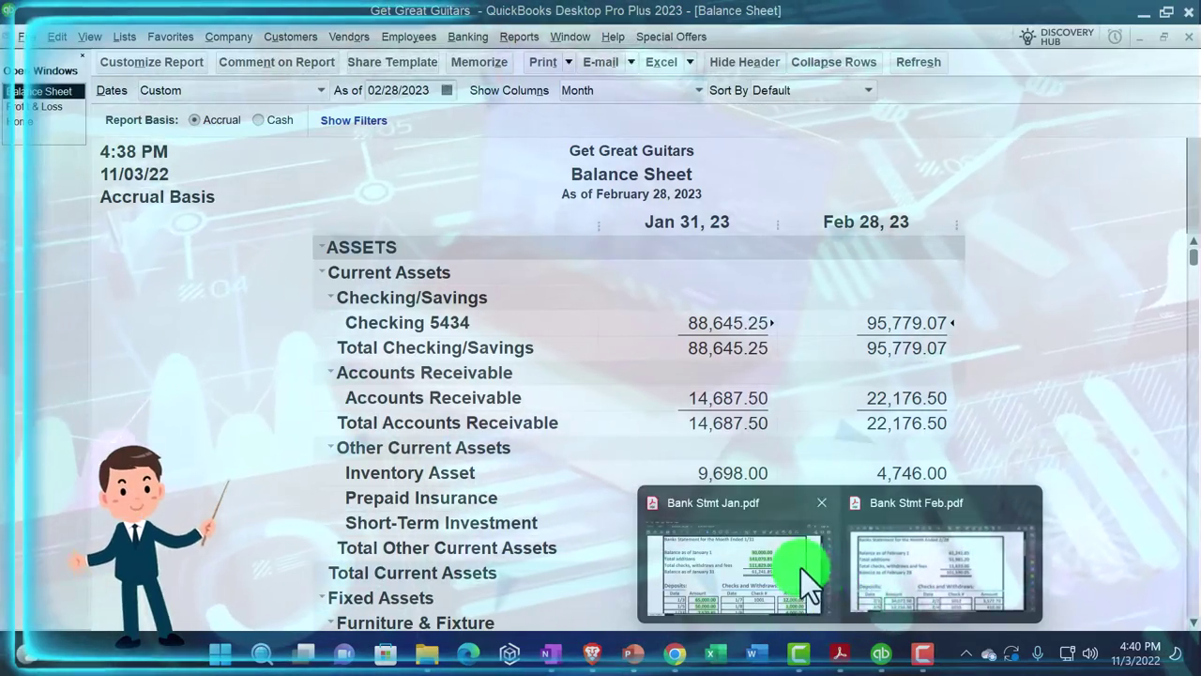
pyautogui.click(800, 568)
pyautogui.click(393, 57)
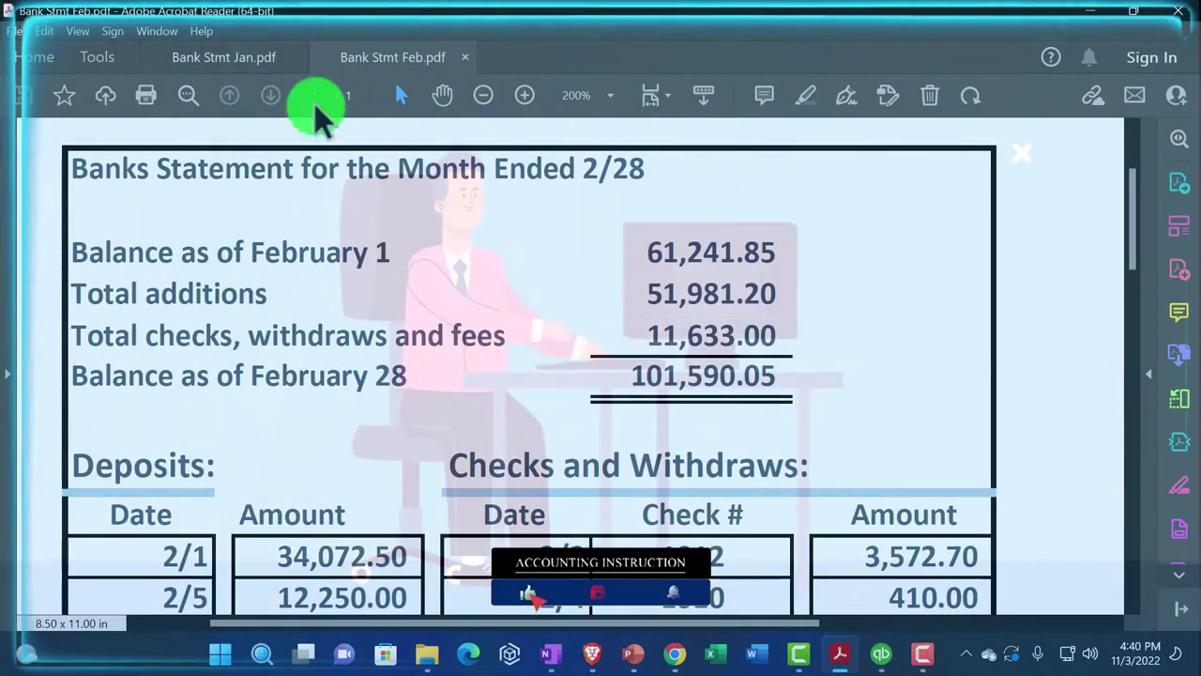
# Check the January 31 balance in Bank Stmt Jan.pdf against Bank Stmt Feb.pdf and highlight the February 1 balance there.
pyautogui.click(224, 58)
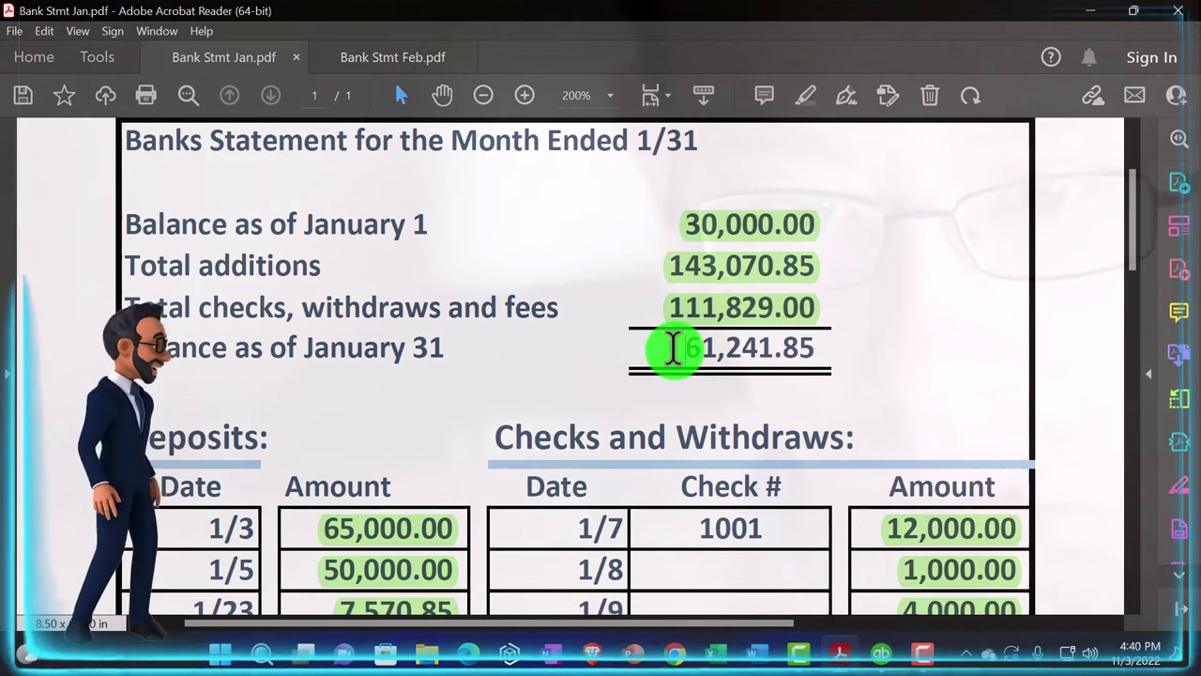
pyautogui.moveTo(822, 349); pyautogui.dragTo(826, 351)
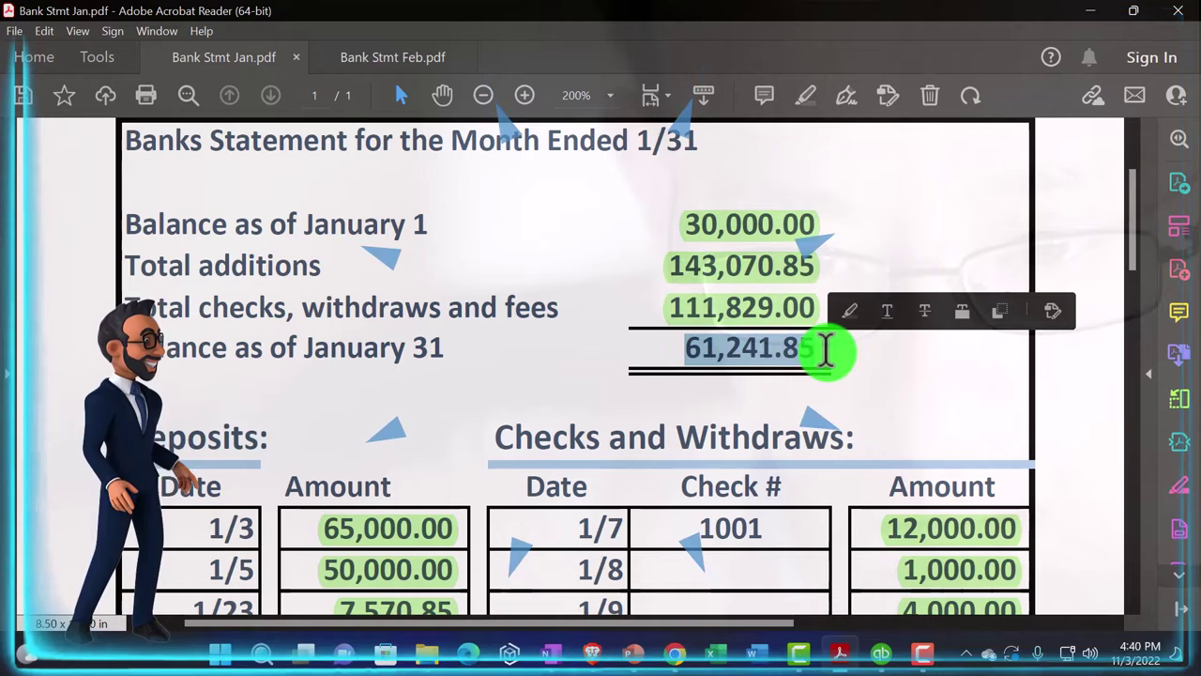
pyautogui.click(685, 340)
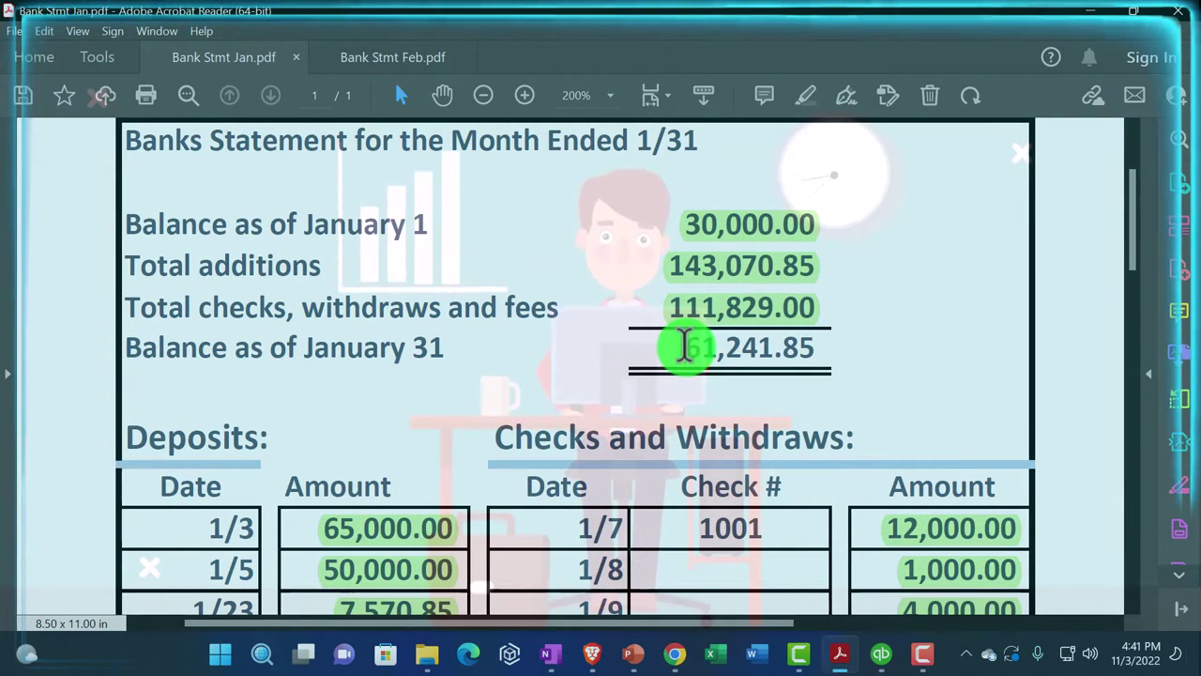
pyautogui.click(391, 56)
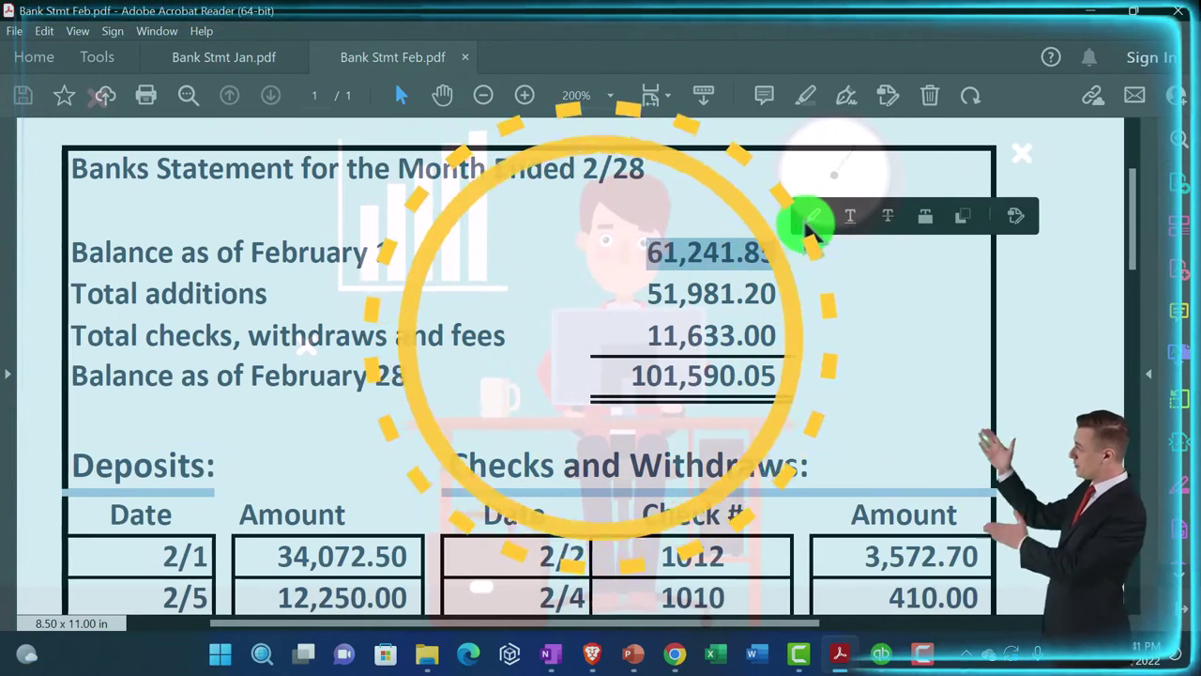
pyautogui.click(813, 233)
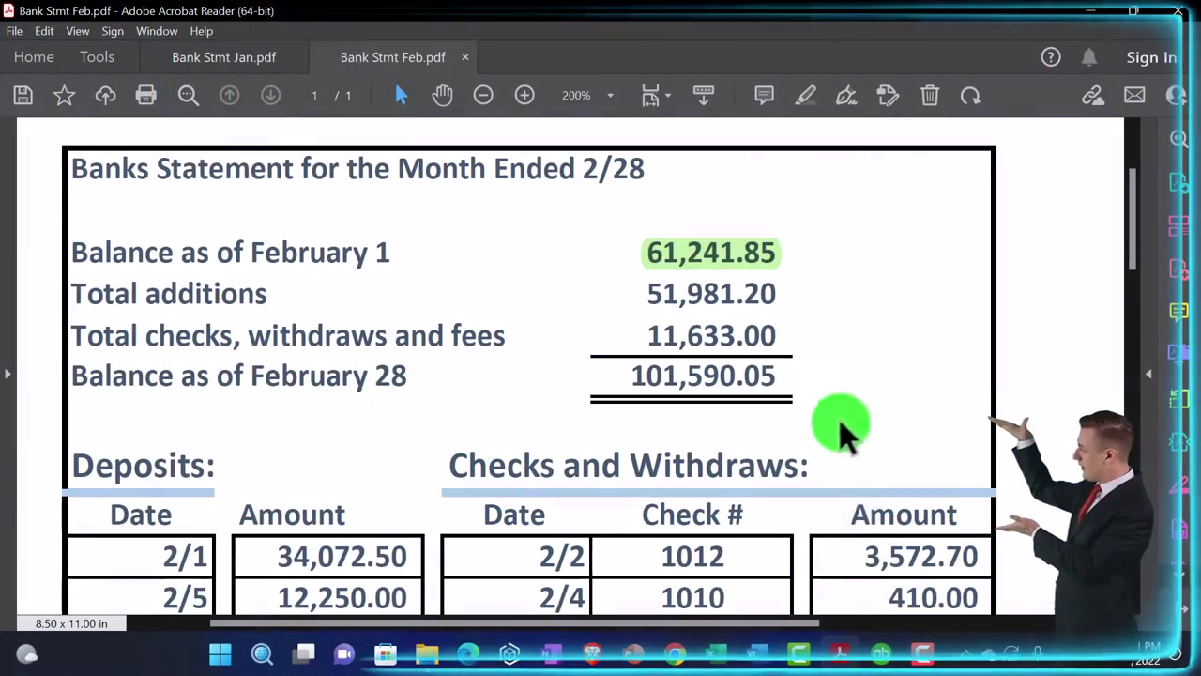
# Switch to QuickBooks Desktop and start a reconciliation of the checking account.
pyautogui.click(890, 662)
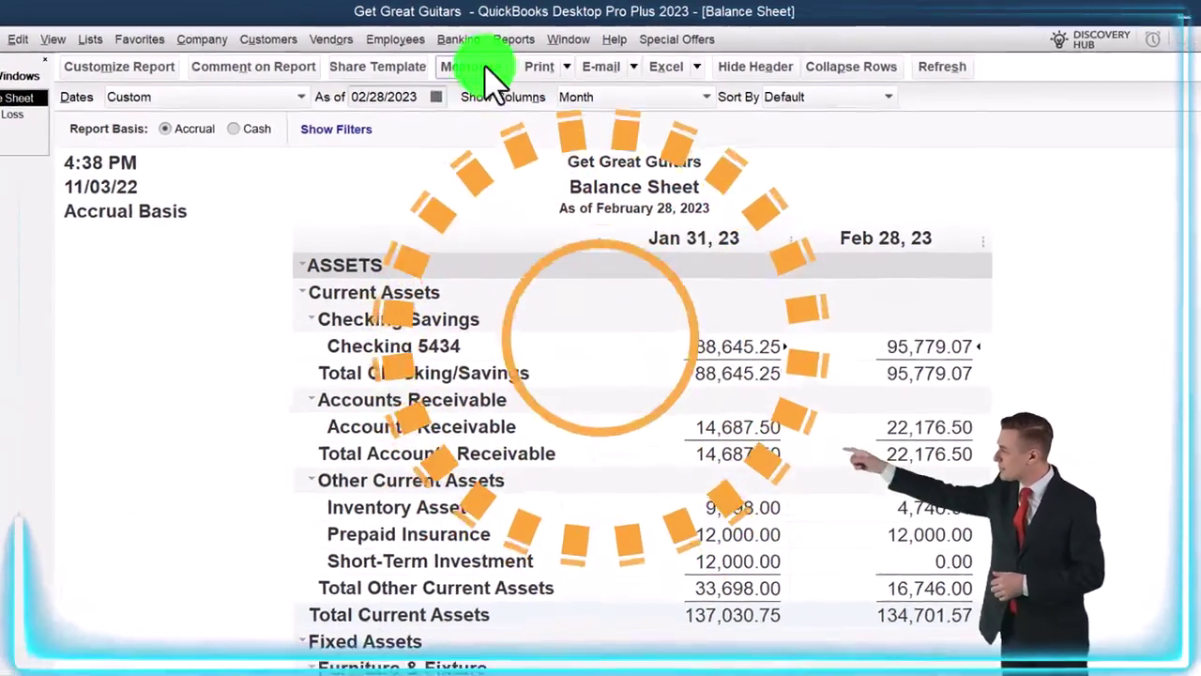
pyautogui.click(467, 36)
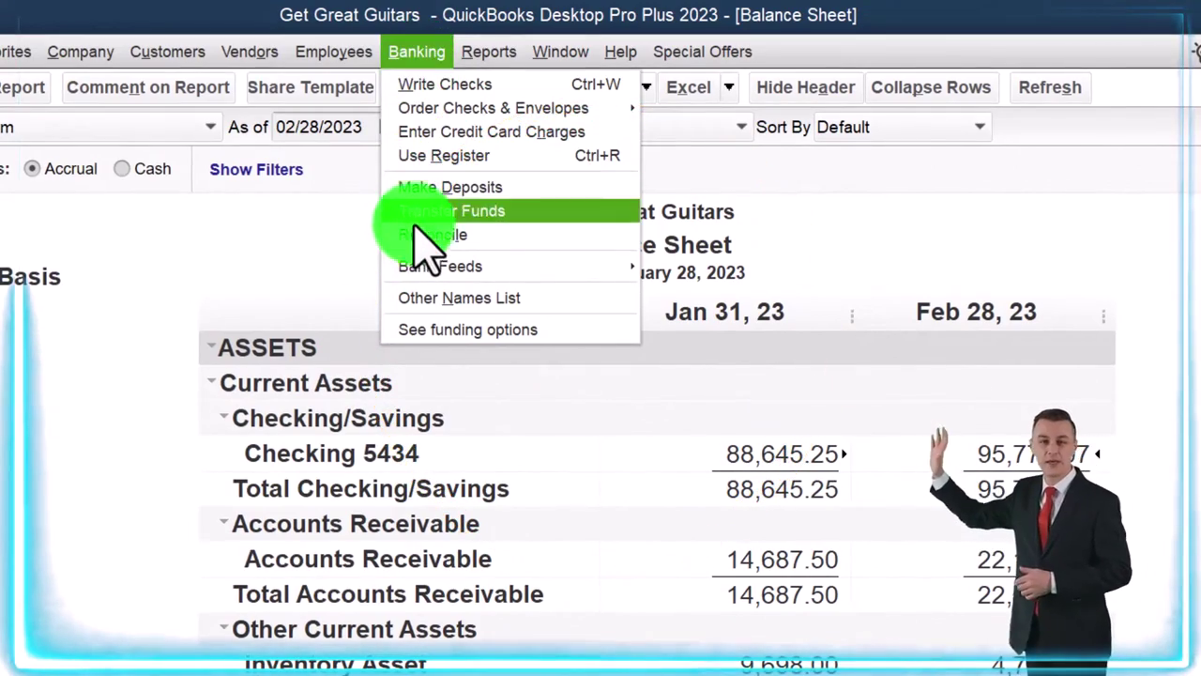
pyautogui.click(429, 235)
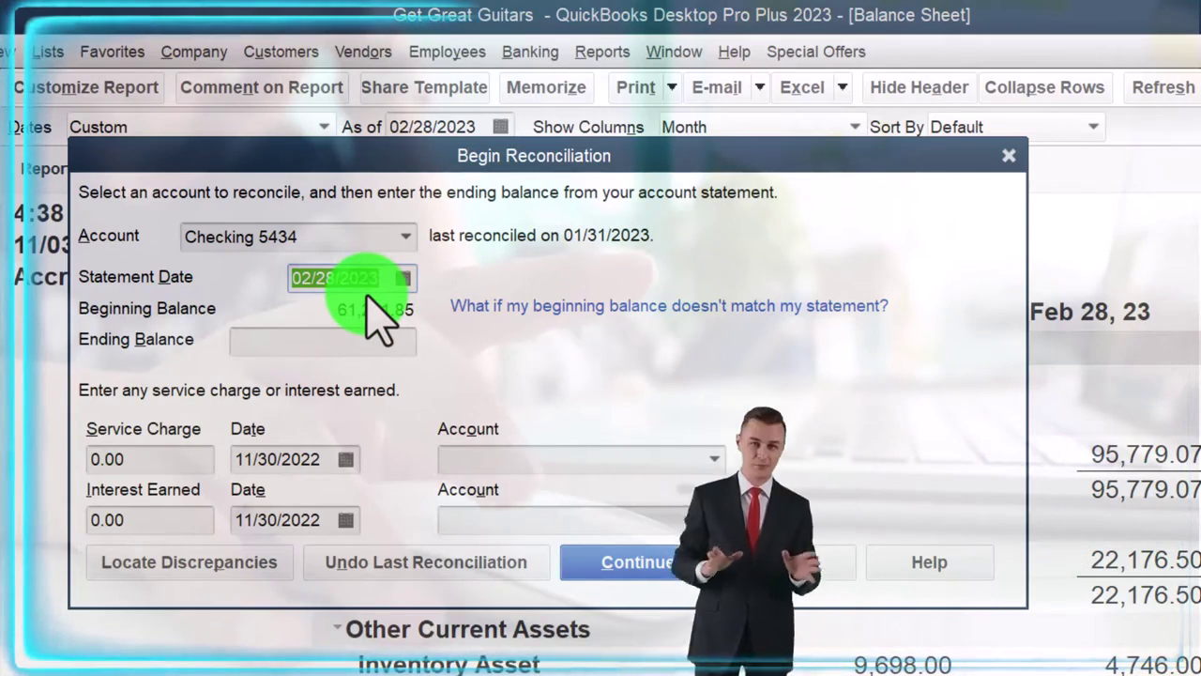
# Look up the February 28 balance in Bank Stmt Feb.pdf and enter 101,590.05 as the reconciliation's ending balance in QuickBooks.
pyautogui.click(333, 340)
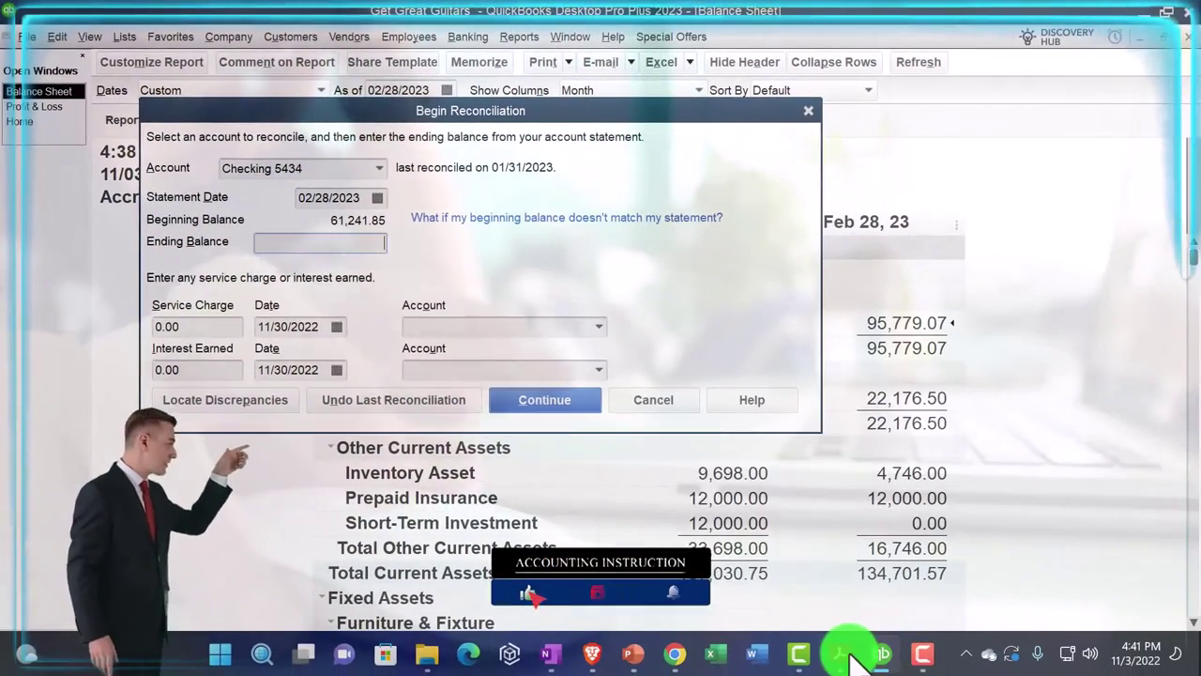
pyautogui.moveTo(854, 657)
pyautogui.click(912, 561)
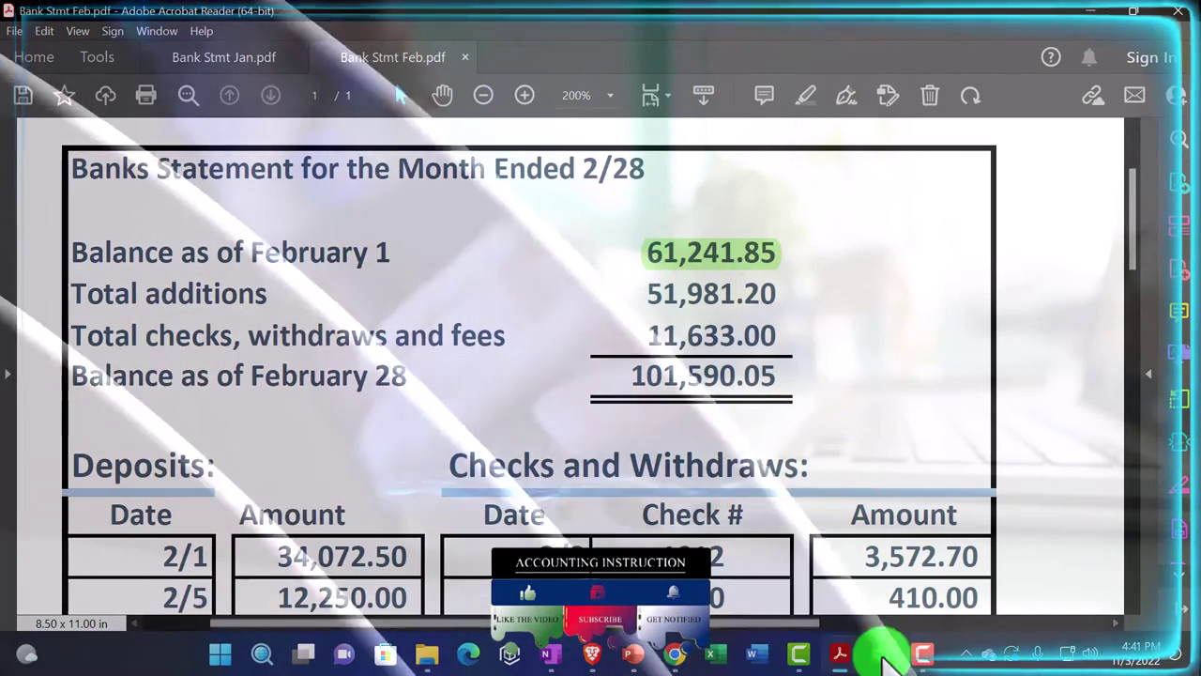
pyautogui.click(881, 654)
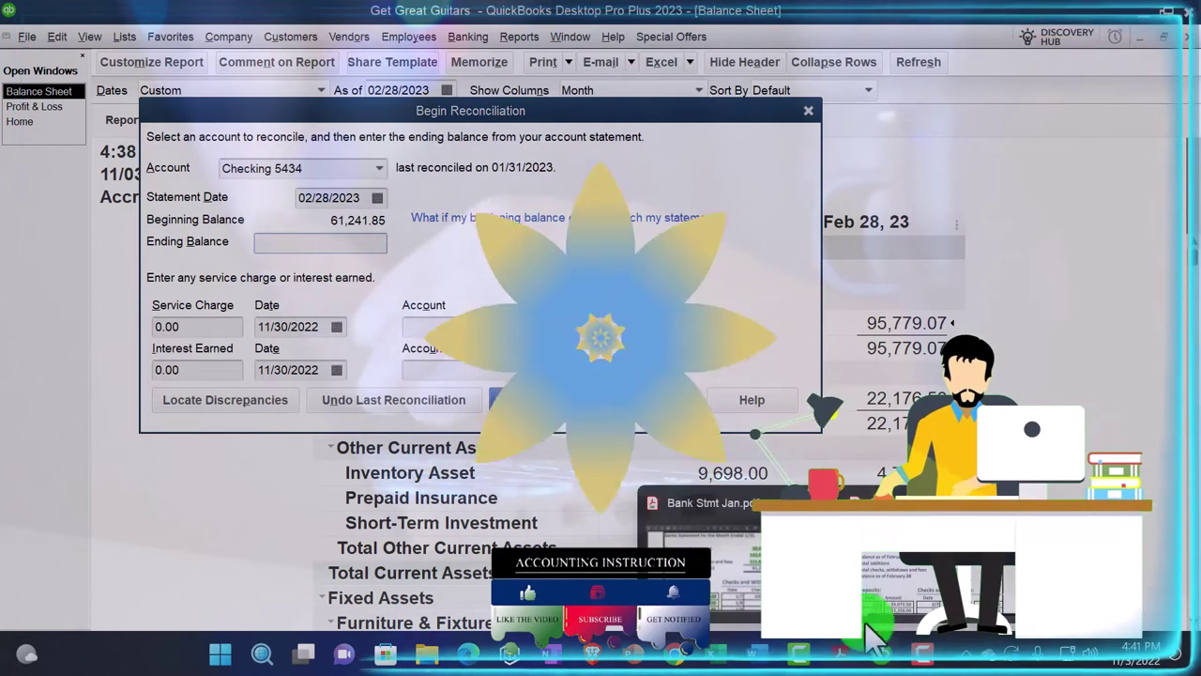
pyautogui.click(887, 617)
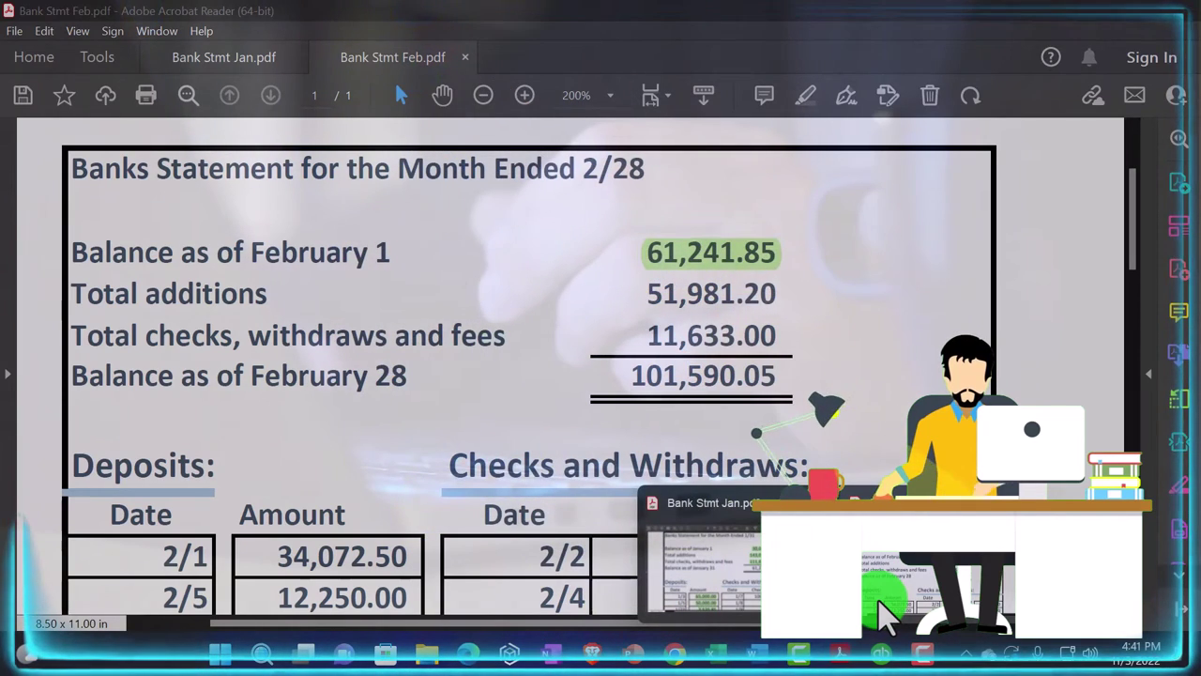
pyautogui.click(880, 652)
pyautogui.click(328, 242)
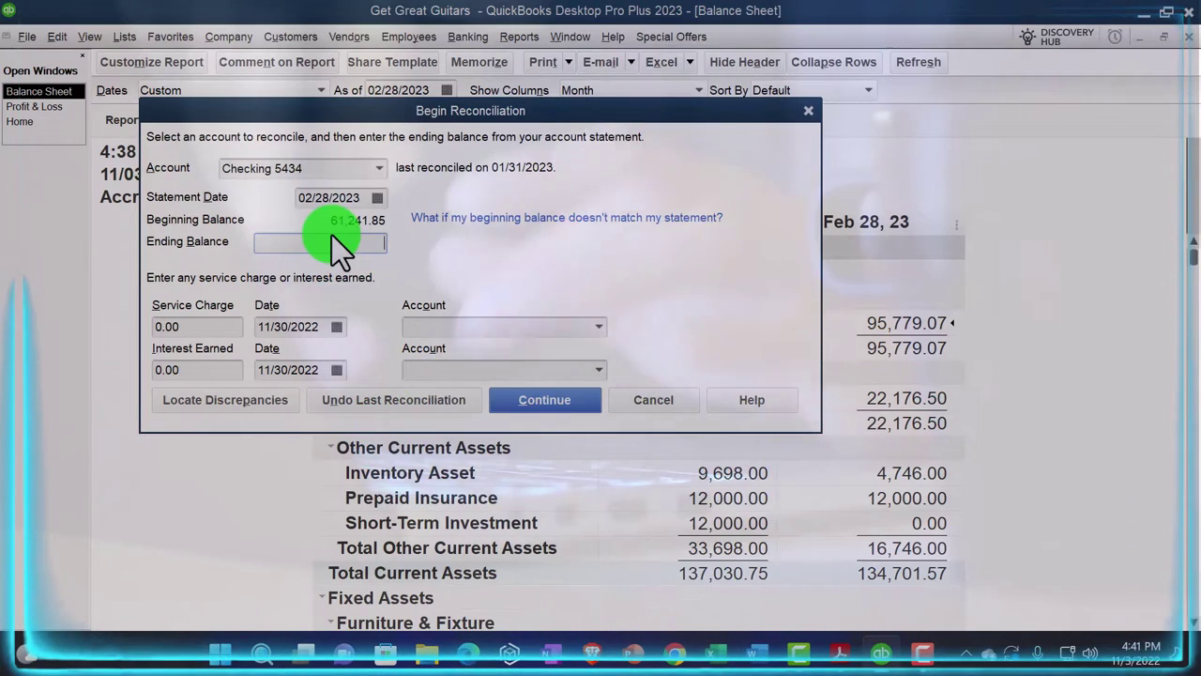
pyautogui.write('101,59')
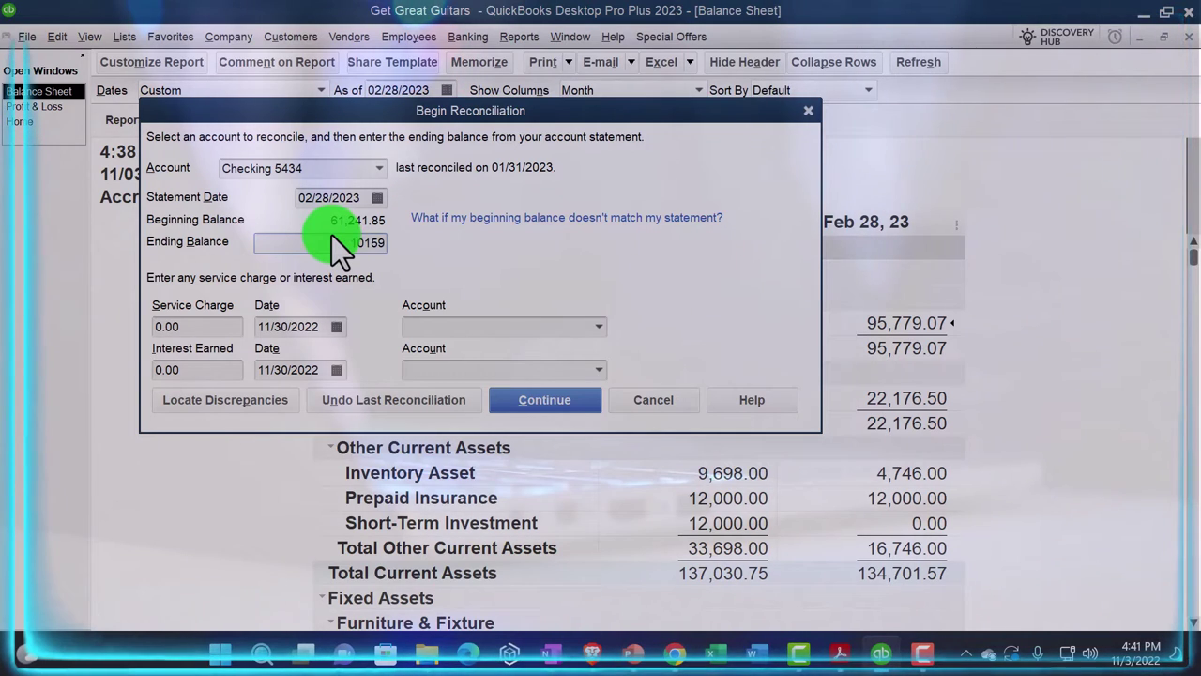
pyautogui.write('0.05')
pyautogui.press('Tab')
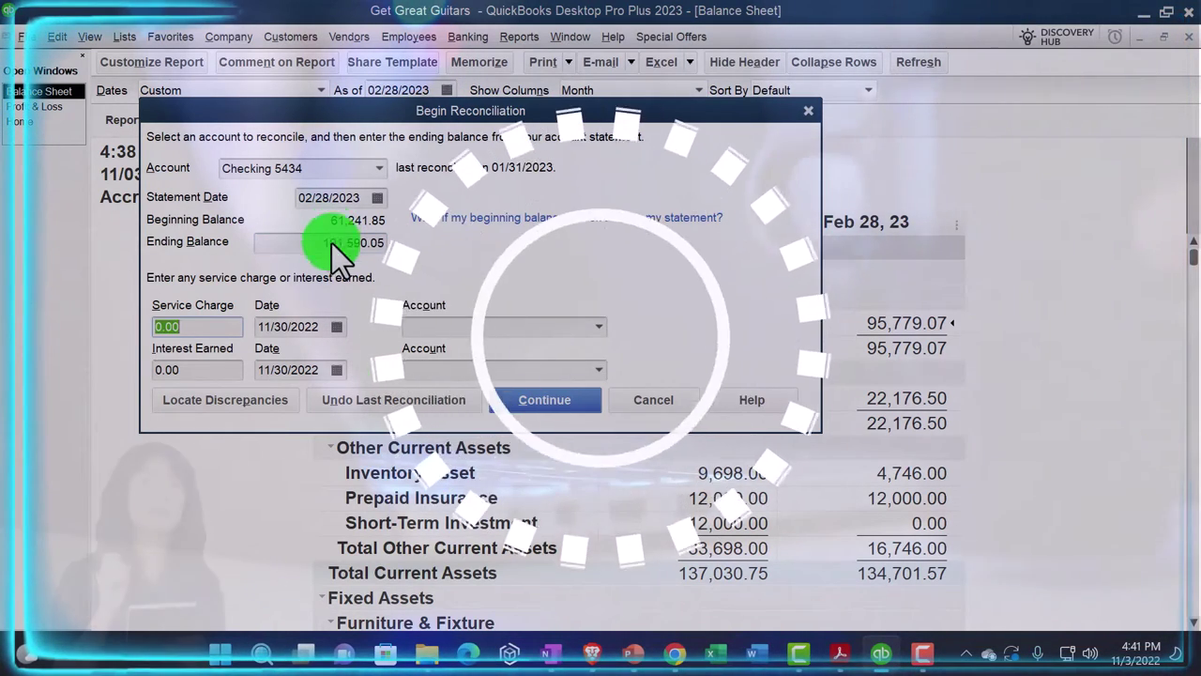
# Continue to the checking account's reconciliation worksheet without adding a service charge or interest earned.
pyautogui.moveTo(839, 652)
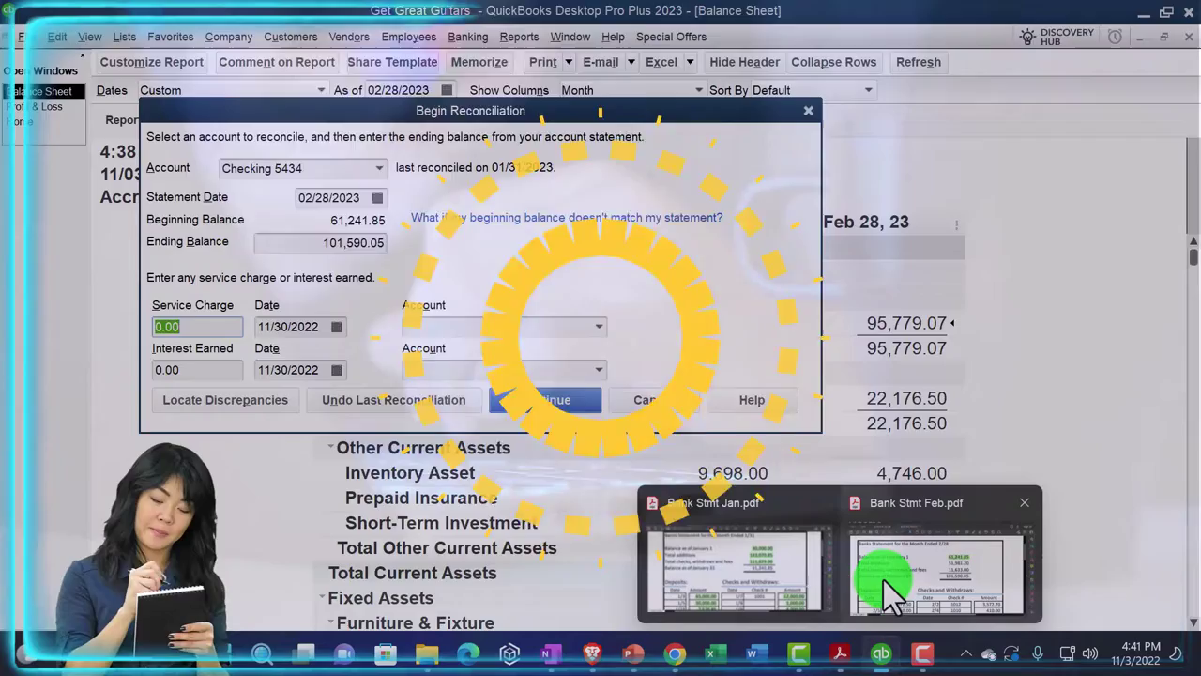
pyautogui.moveTo(883, 580)
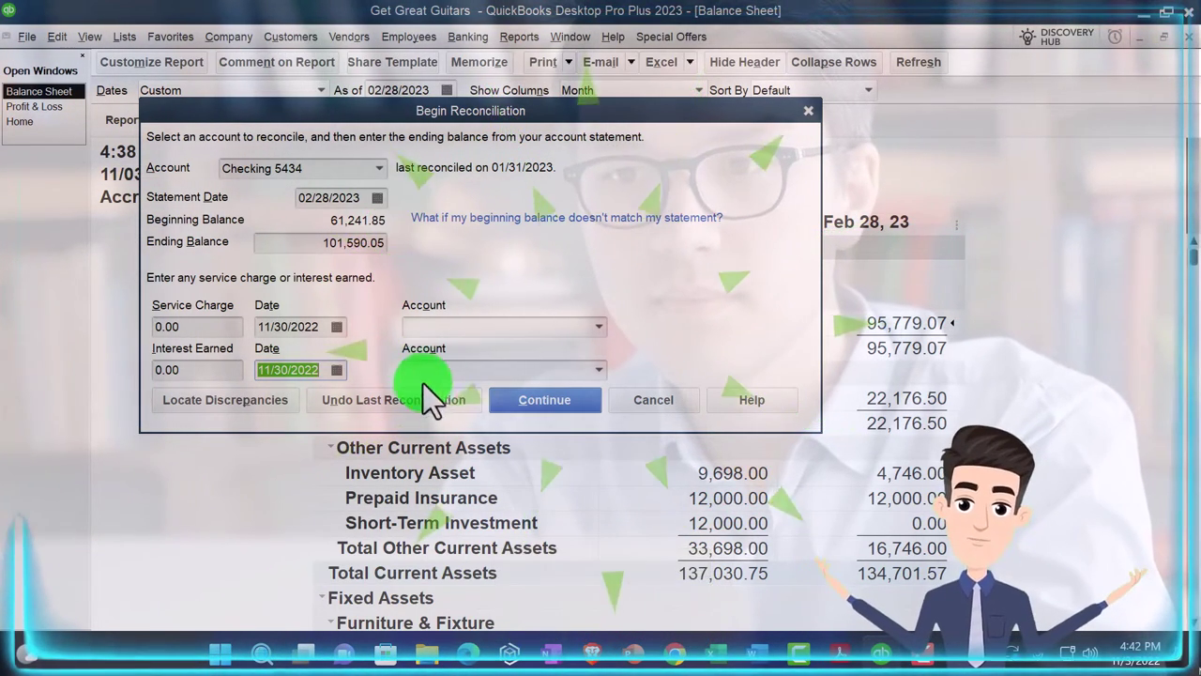
pyautogui.click(531, 398)
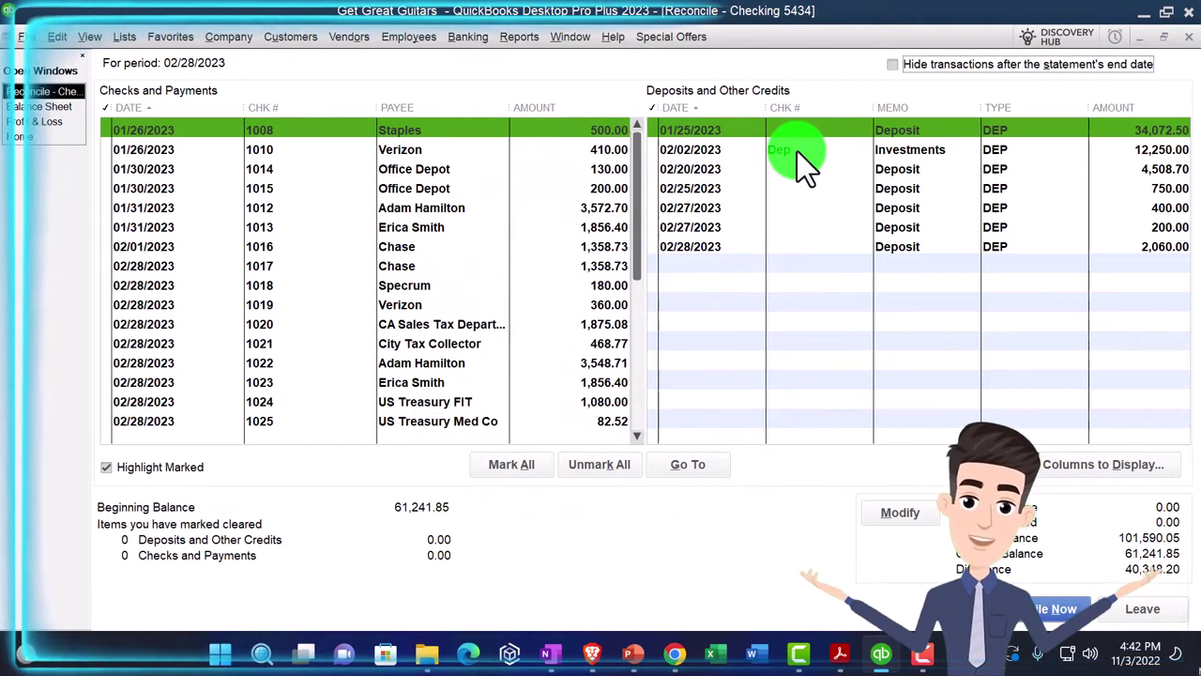
# Switch to Adobe Acrobat Reader and review the deposits and the checks and withdrawals listed in Bank Stmt Feb.pdf.
pyautogui.click(882, 652)
pyautogui.scroll(-1, 663, 486)
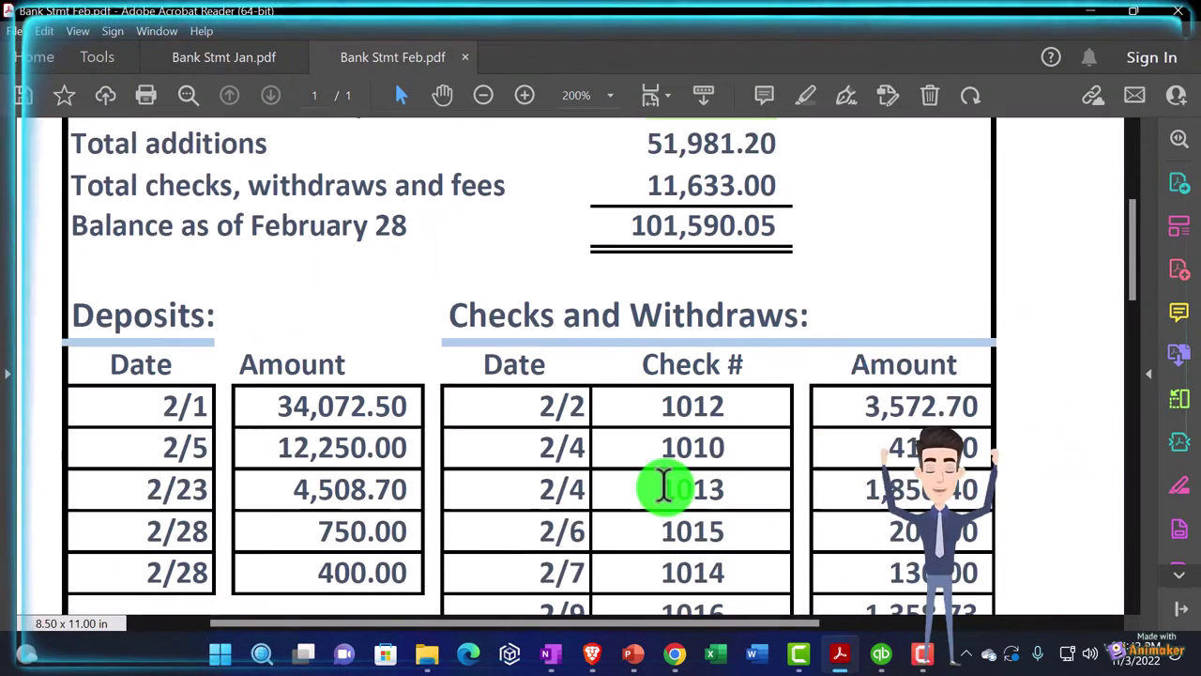
pyautogui.scroll(-1, 663, 486)
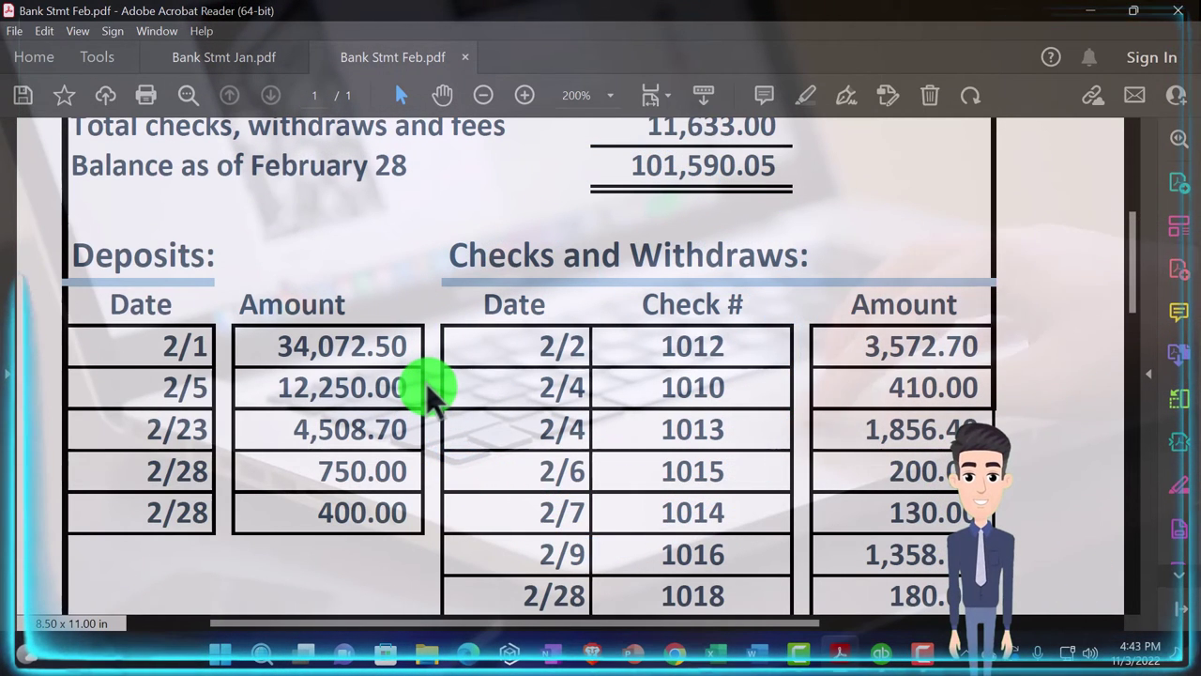
# Return to QuickBooks Desktop, view the Home page, and go back to the Reconcile window.
pyautogui.click(887, 652)
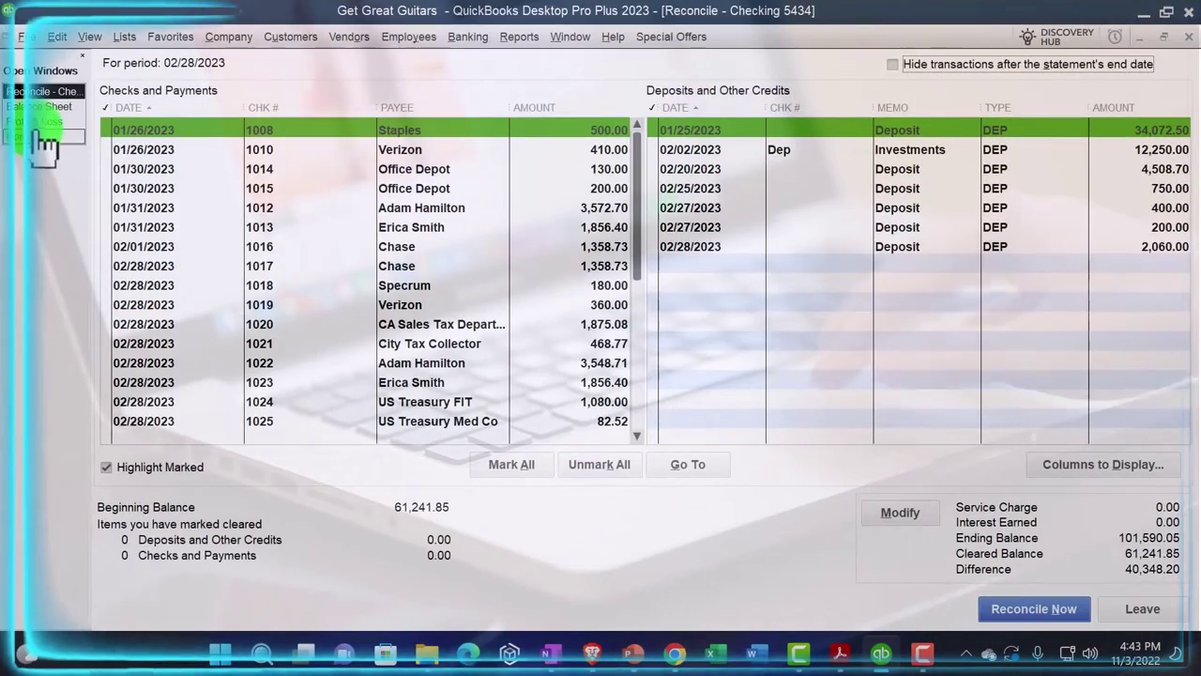
pyautogui.click(39, 138)
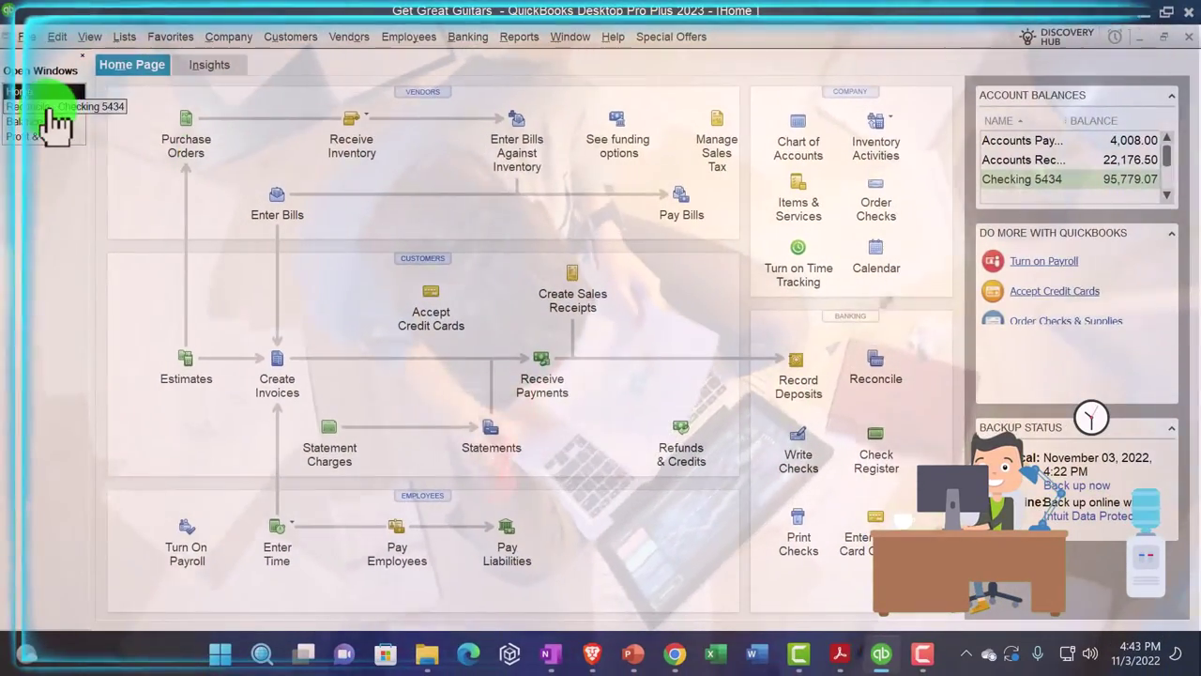
pyautogui.click(9, 65)
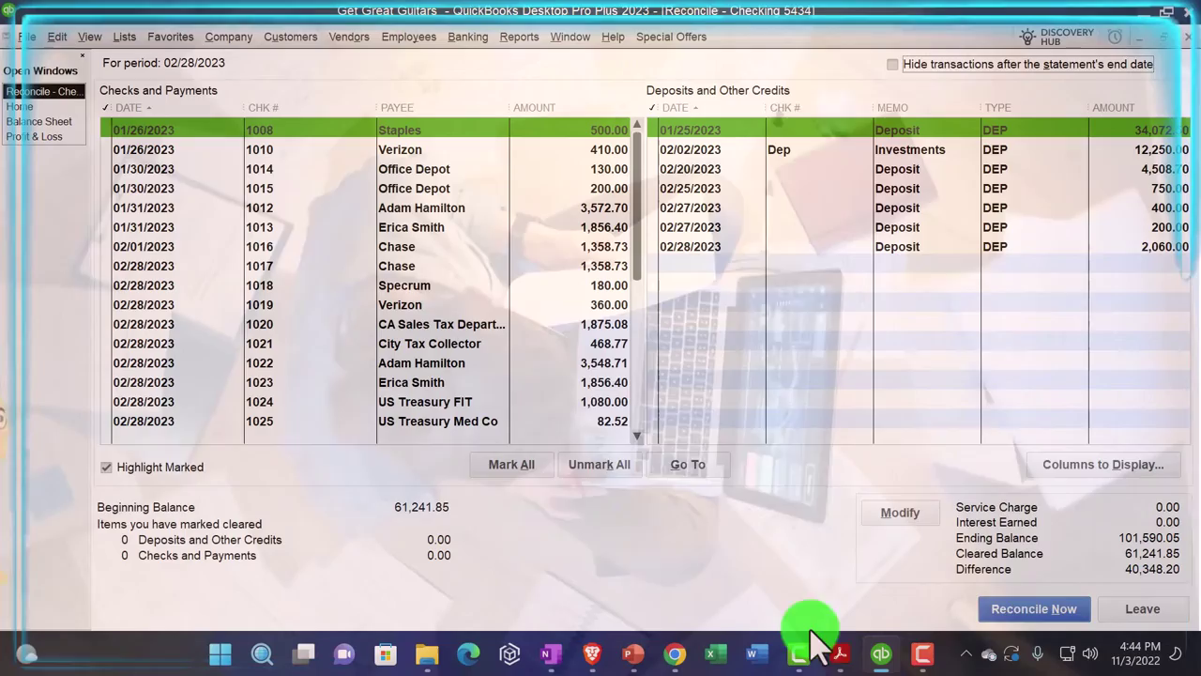
# Switch to Adobe Acrobat Reader and examine the February statement's balance summary and the dates of its first deposit and check.
pyautogui.moveTo(828, 642)
pyautogui.click(890, 589)
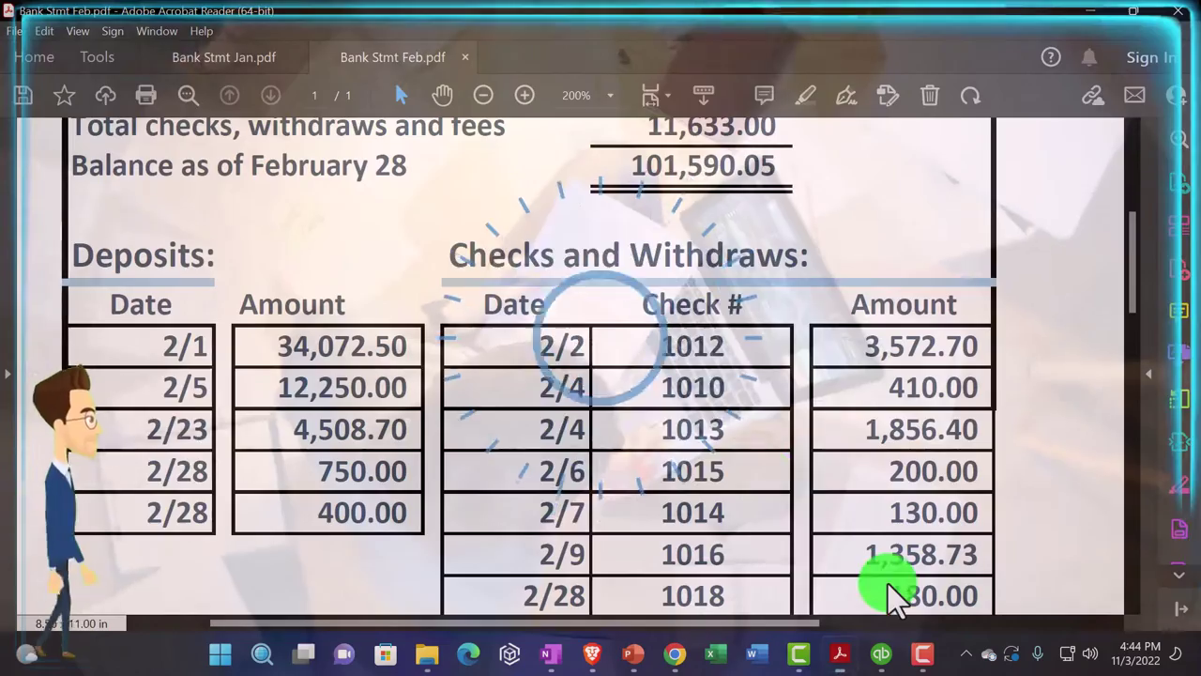
pyautogui.scroll(1, 765, 483)
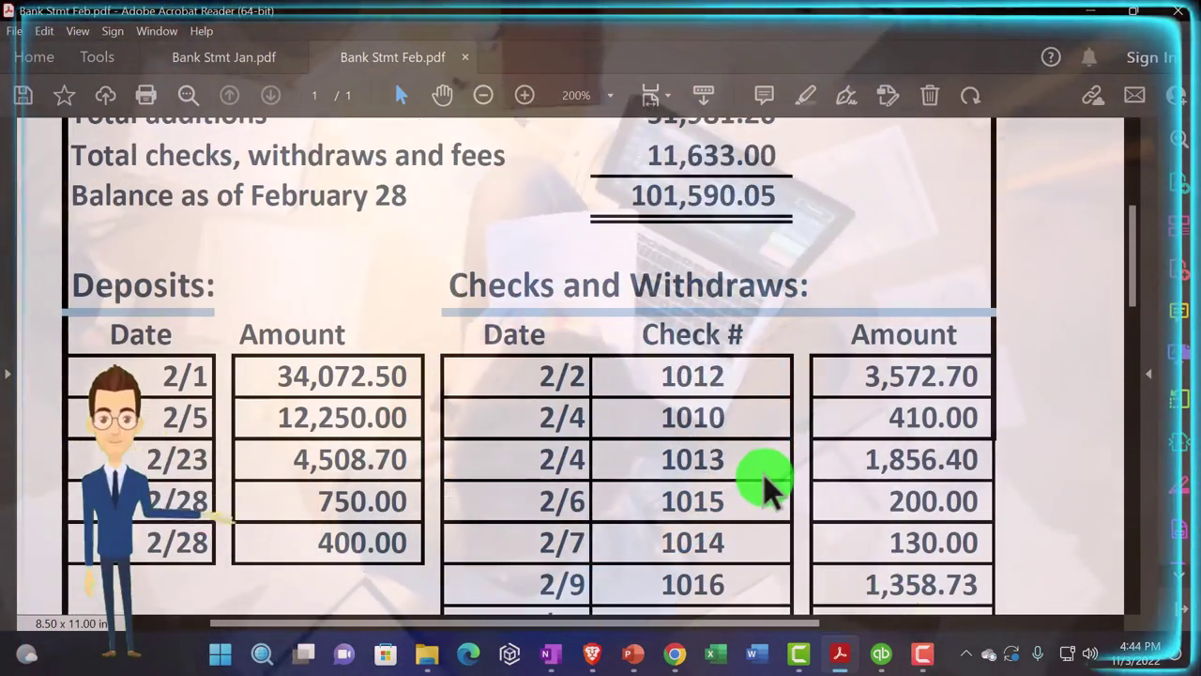
pyautogui.scroll(3, 765, 484)
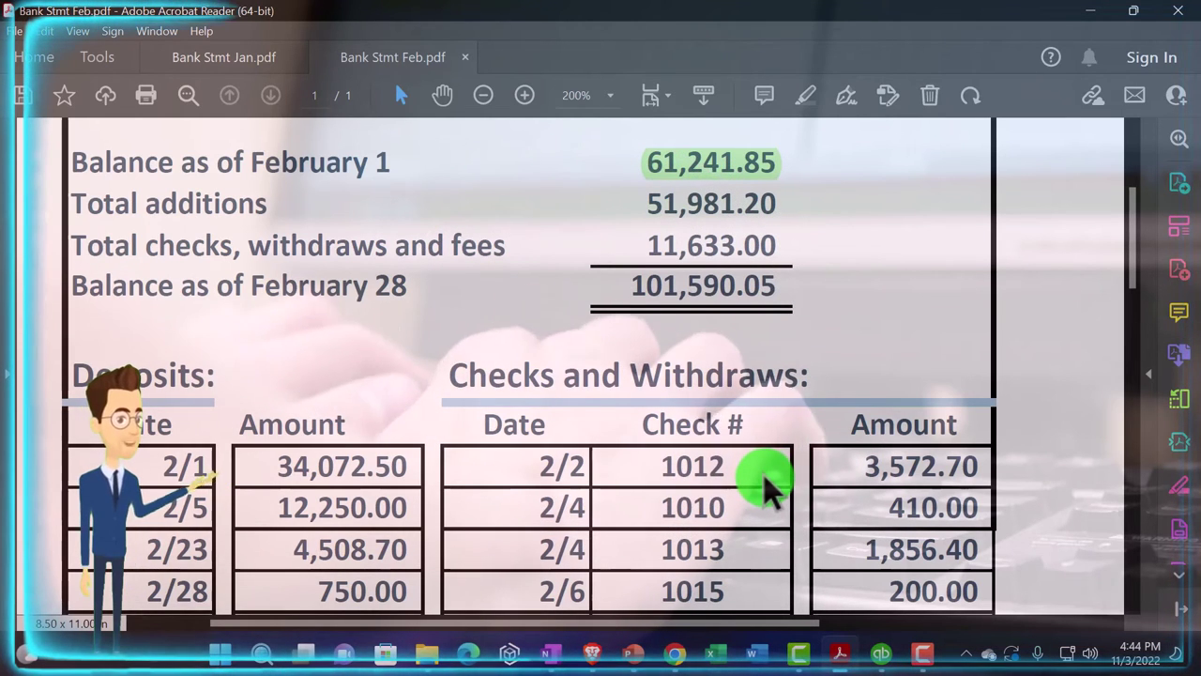
pyautogui.scroll(-2, 764, 479)
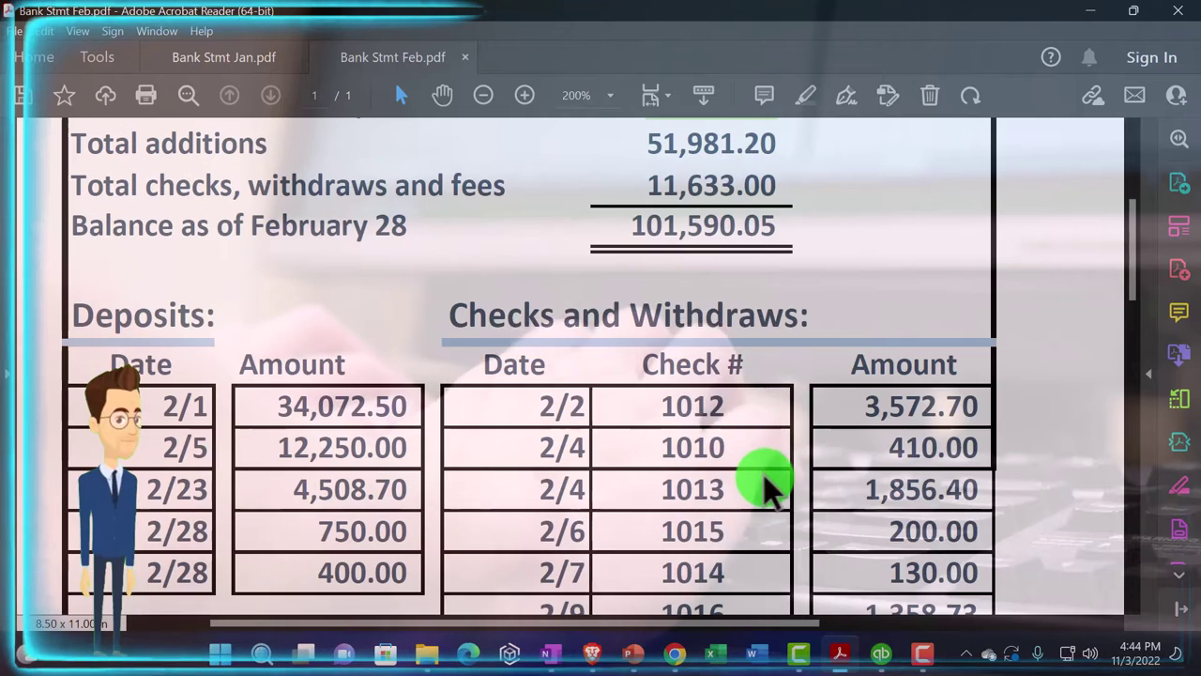
pyautogui.scroll(-1, 526, 481)
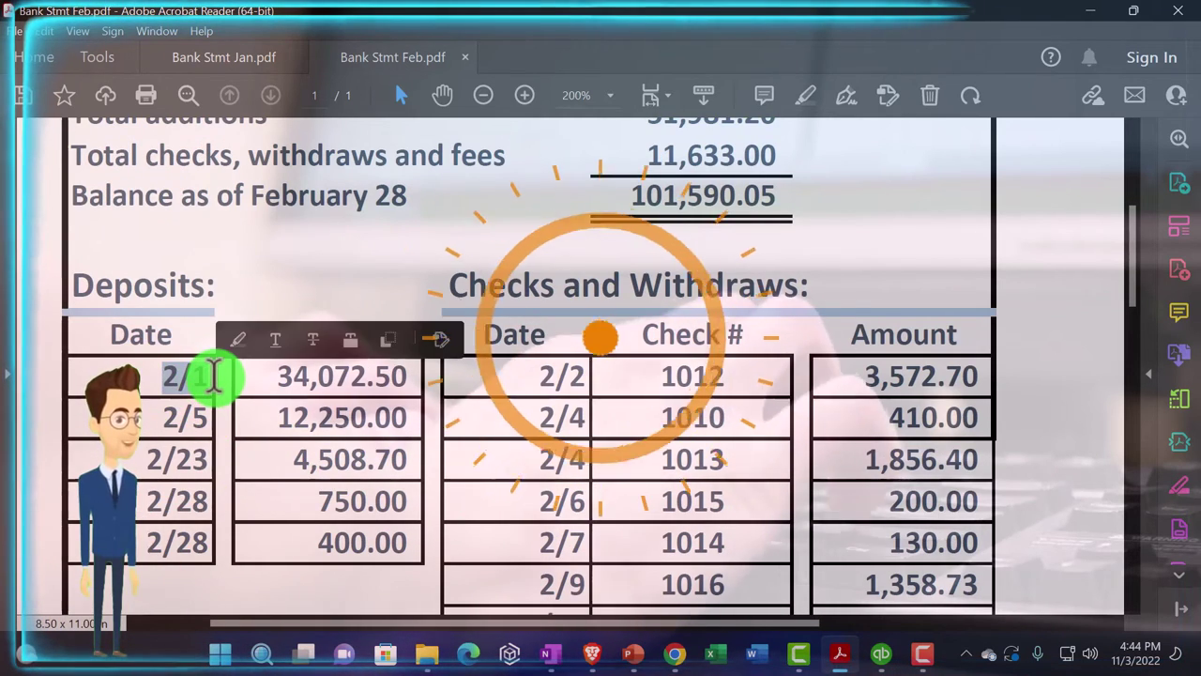
pyautogui.click(539, 378)
pyautogui.moveTo(540, 379); pyautogui.dragTo(574, 375)
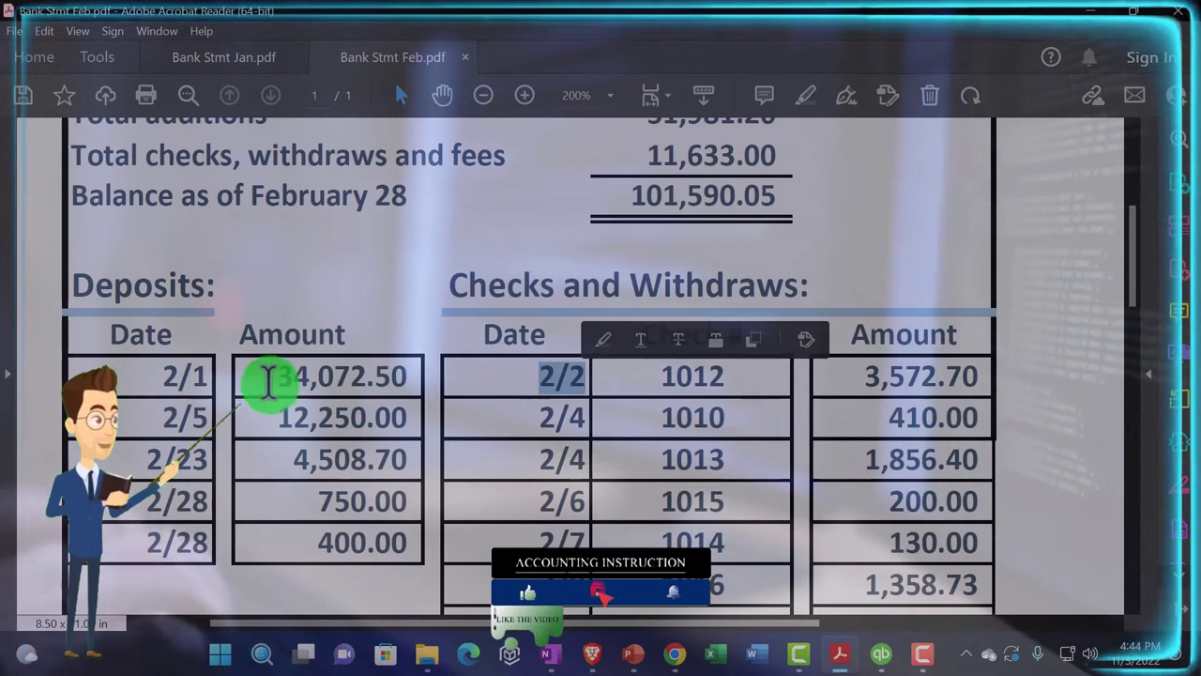
# Select the 2/1 deposit of 34,072.50 on the February statement and mark the matching deposit as cleared in QuickBooks.
pyautogui.click(266, 380)
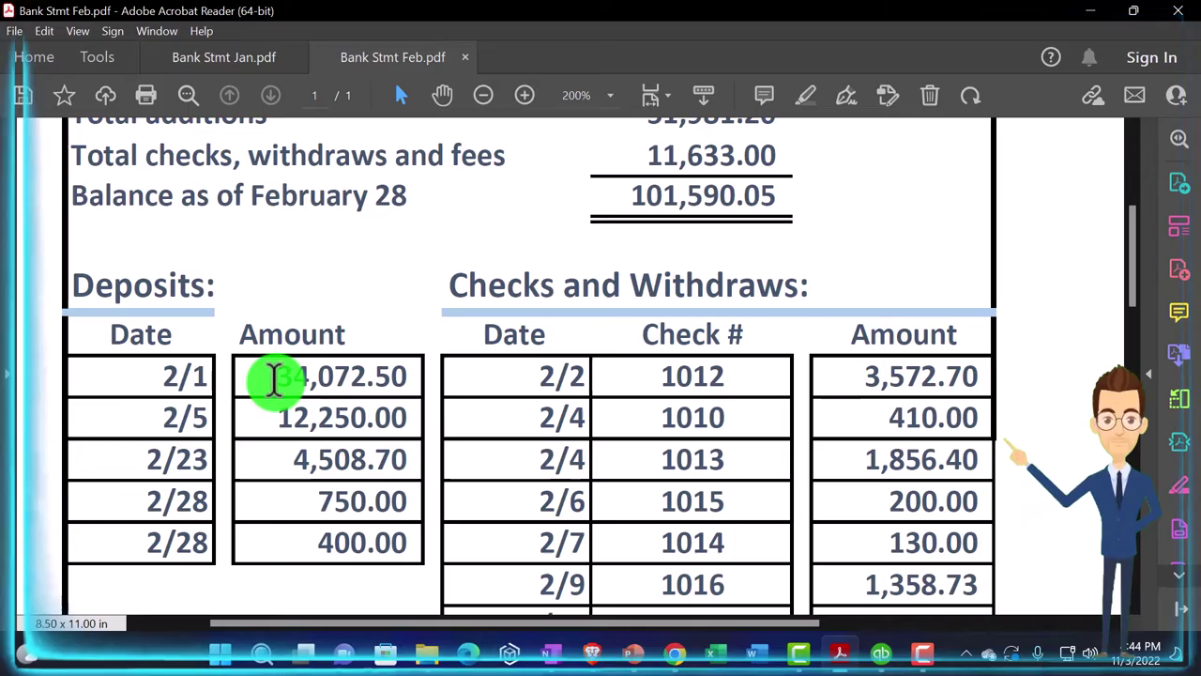
pyautogui.moveTo(272, 379); pyautogui.dragTo(366, 378)
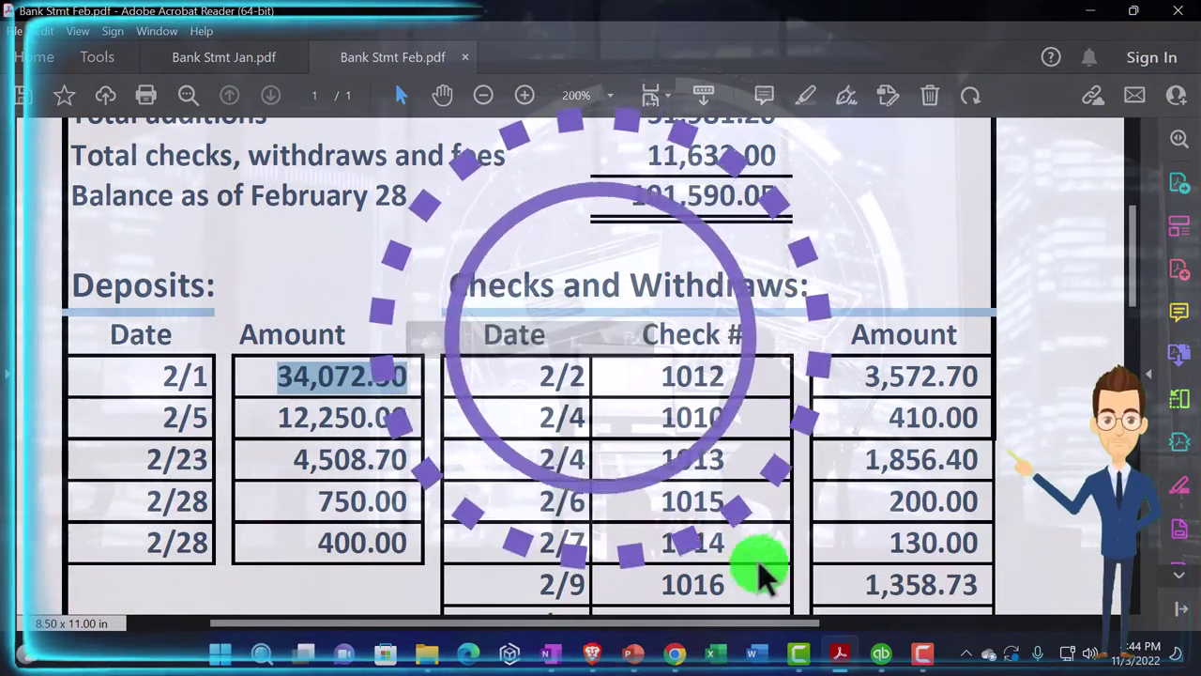
pyautogui.click(881, 655)
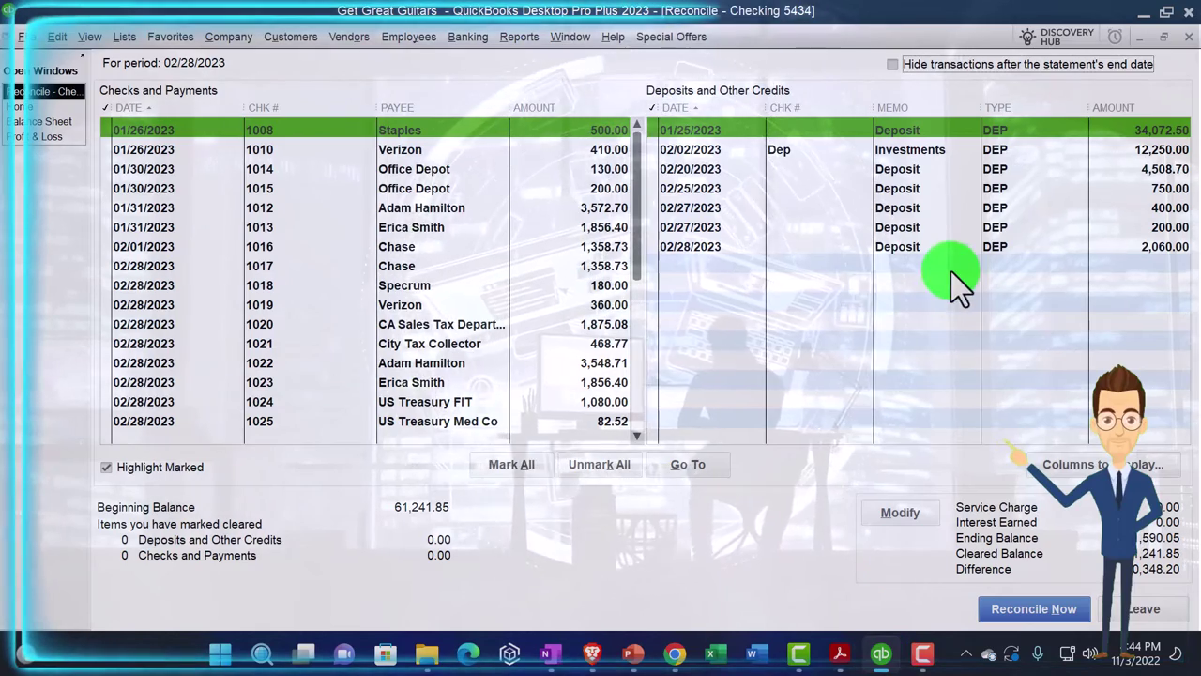
pyautogui.click(1127, 132)
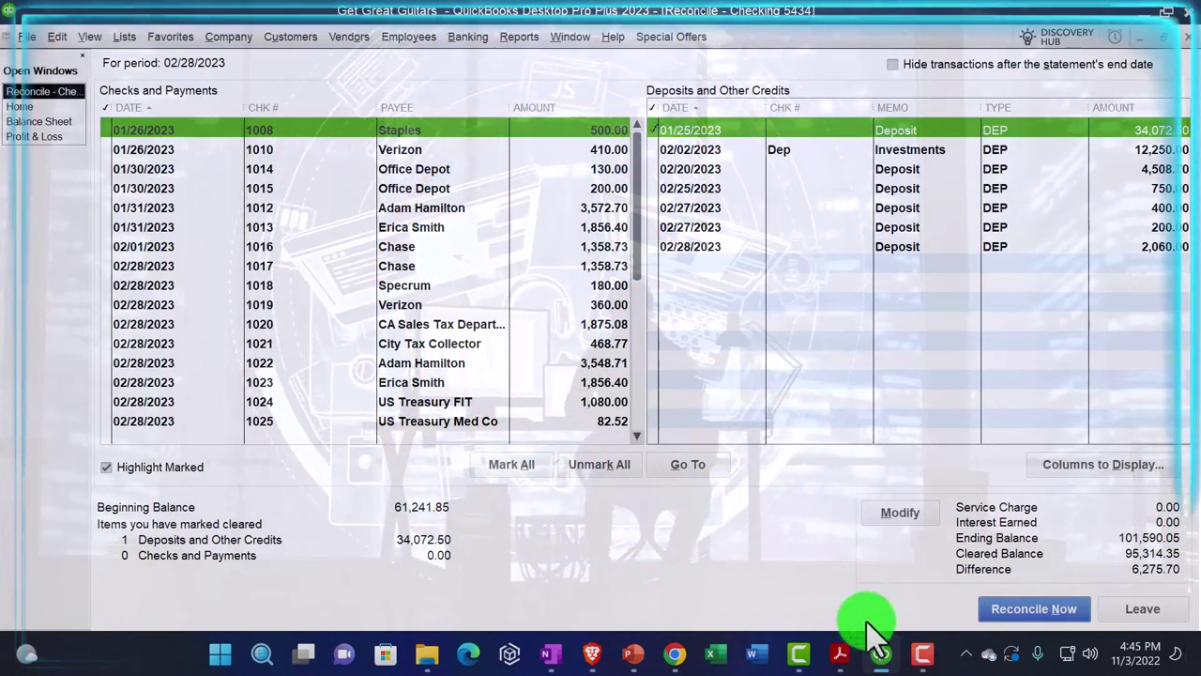
# Switch to Adobe Acrobat Reader and highlight the 2/1 deposit amount of 34,072.50 on the February statement.
pyautogui.click(880, 655)
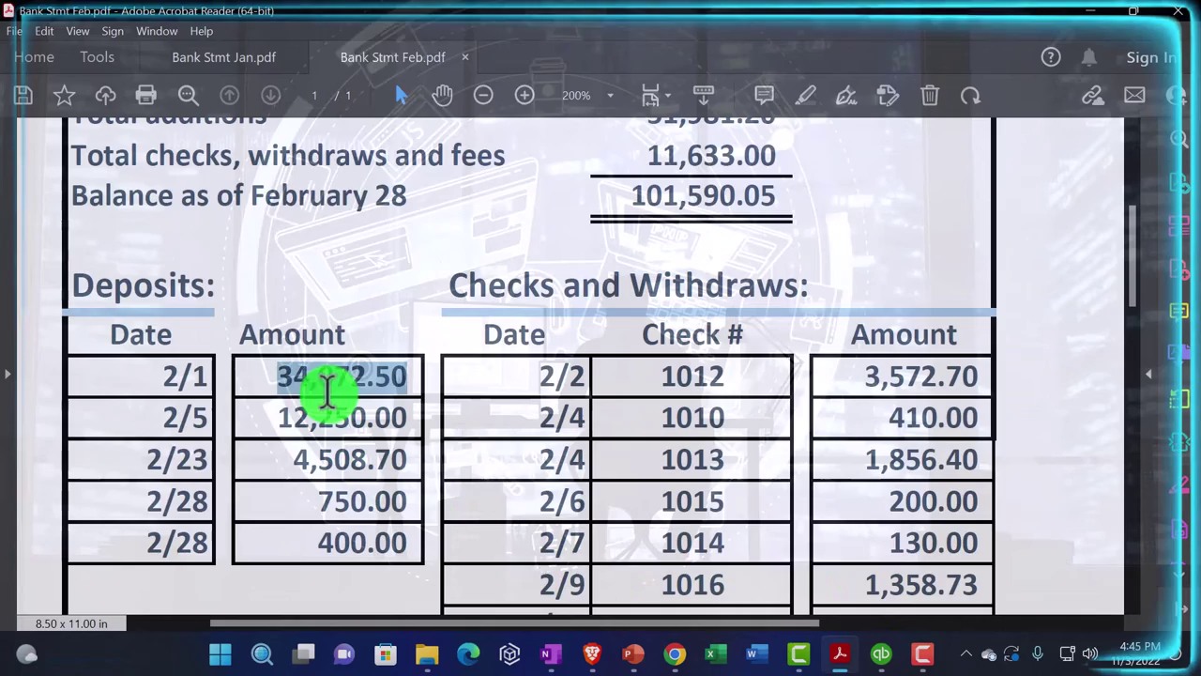
pyautogui.moveTo(279, 376); pyautogui.dragTo(421, 377)
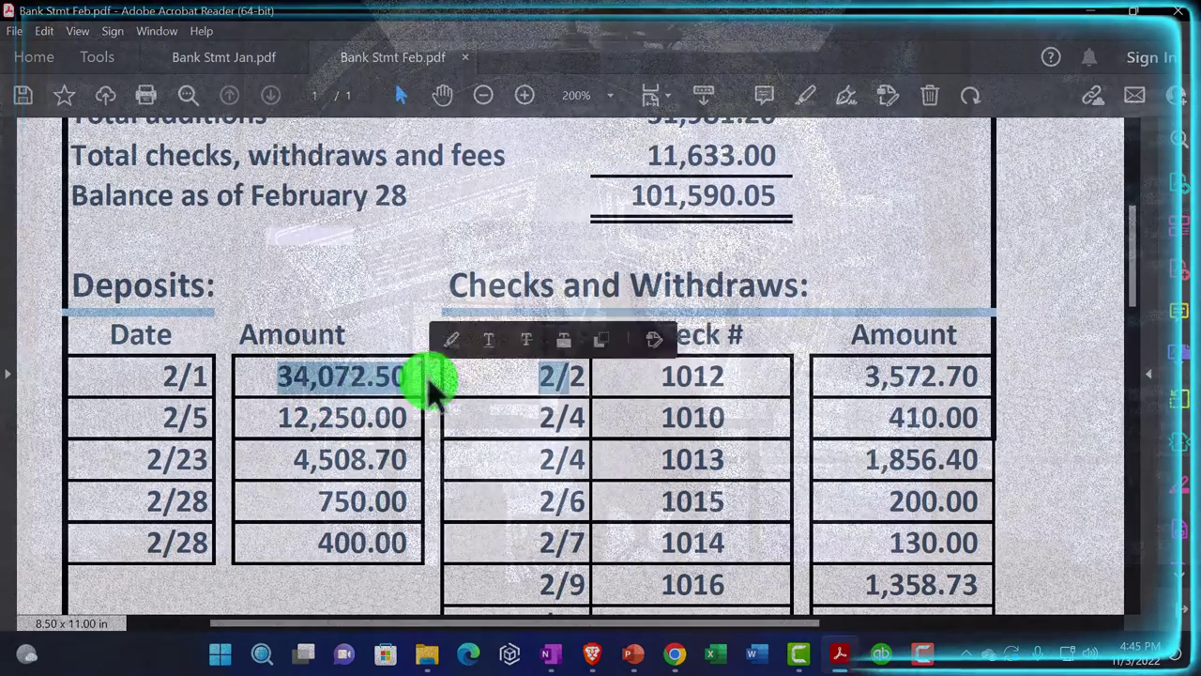
pyautogui.click(375, 381)
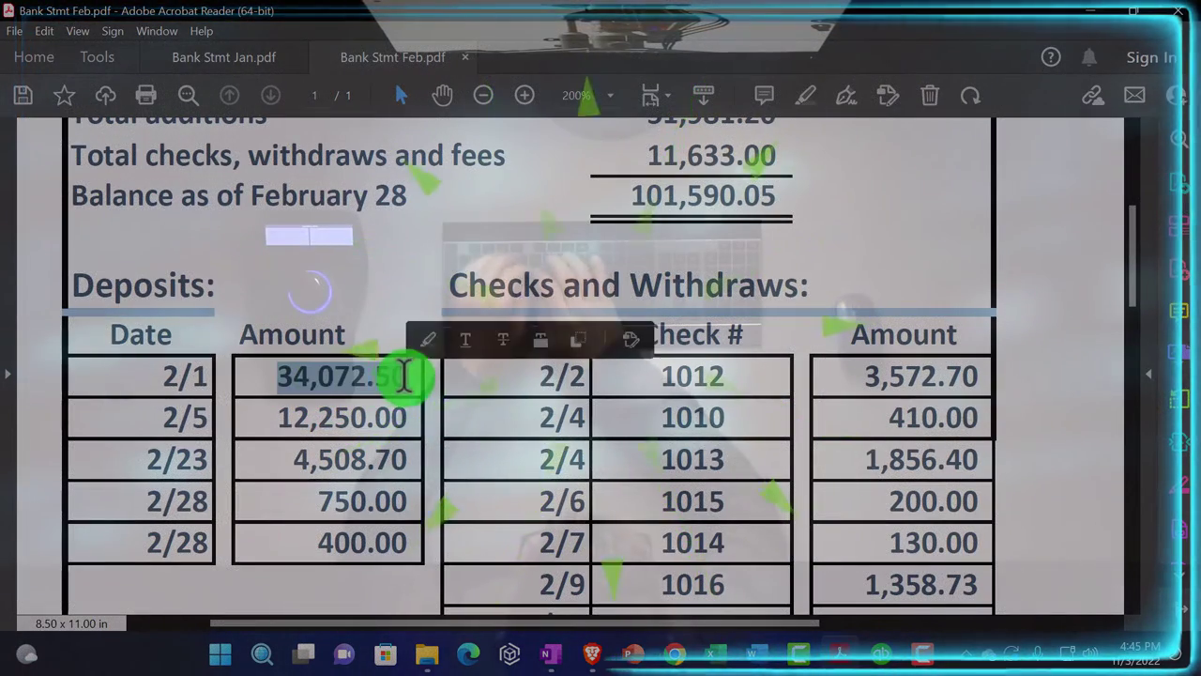
pyautogui.click(429, 340)
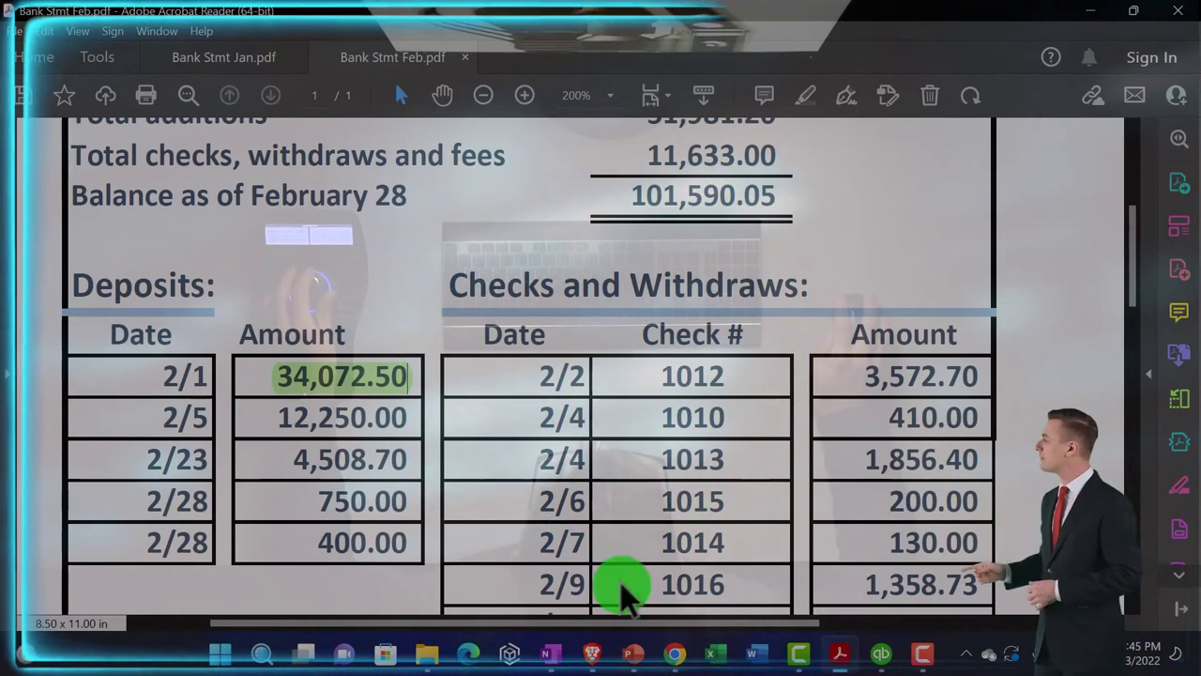
# Mark the 02/02/2023 deposit of 12,250.00 as cleared in QuickBooks and highlight that amount on the February statement in Adobe Acrobat Reader.
pyautogui.click(881, 653)
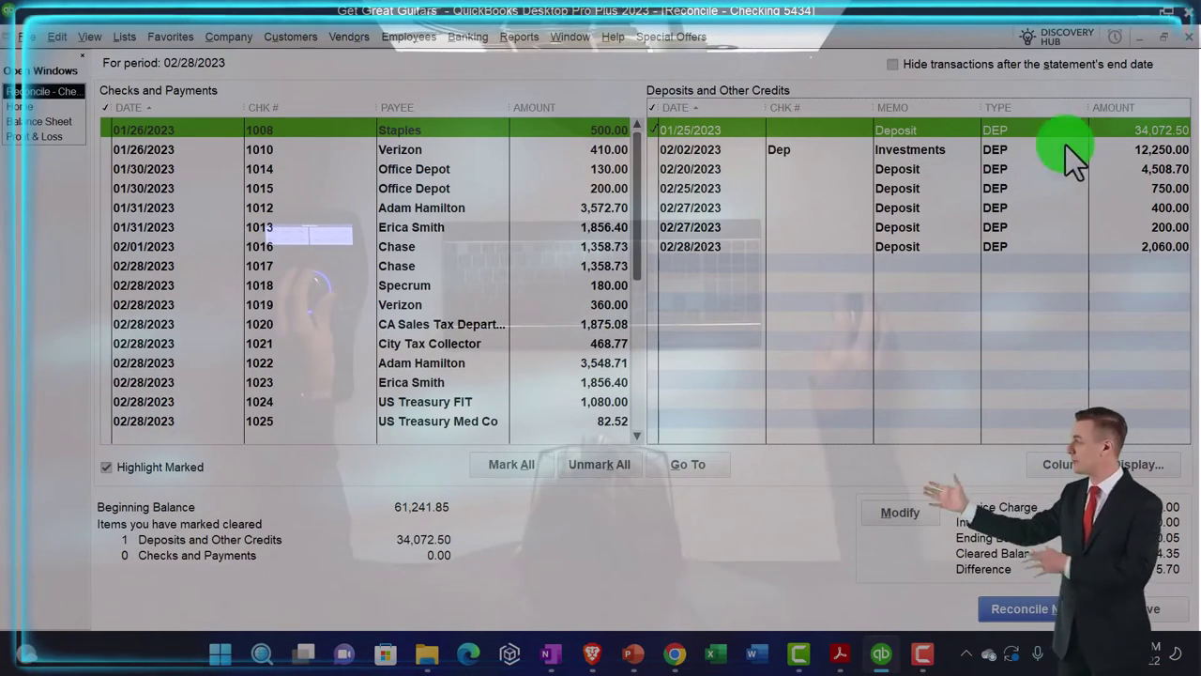
pyautogui.click(1121, 150)
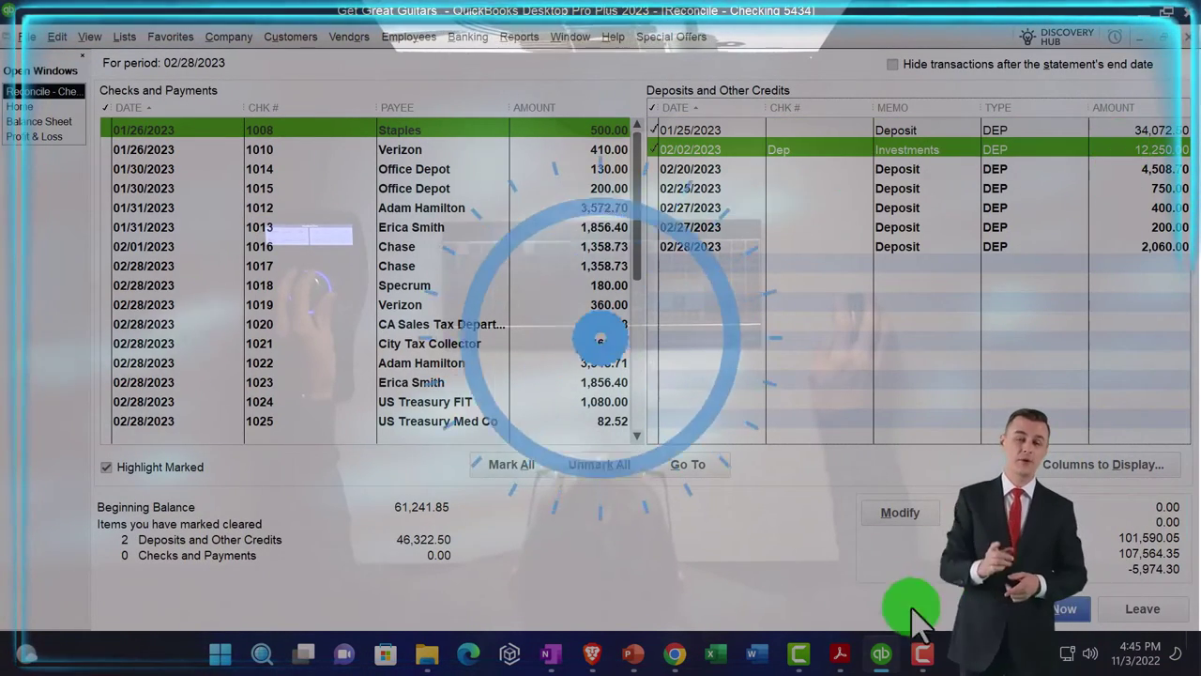
pyautogui.click(879, 657)
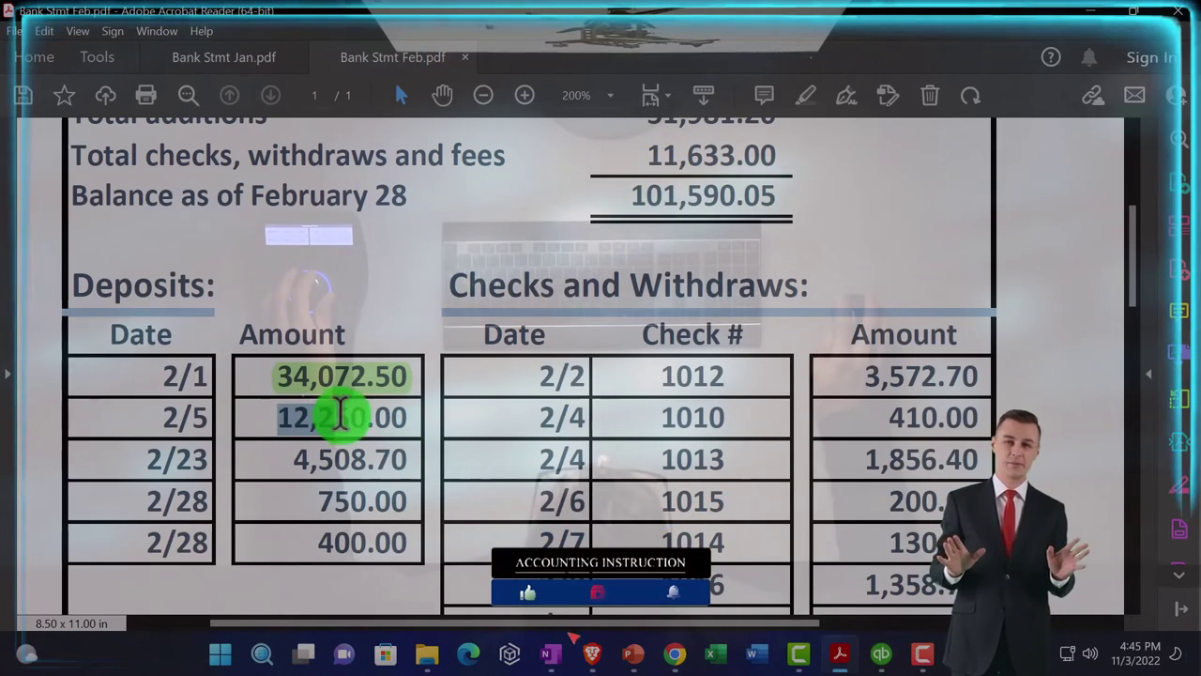
pyautogui.moveTo(340, 413); pyautogui.dragTo(406, 413)
pyautogui.click(469, 380)
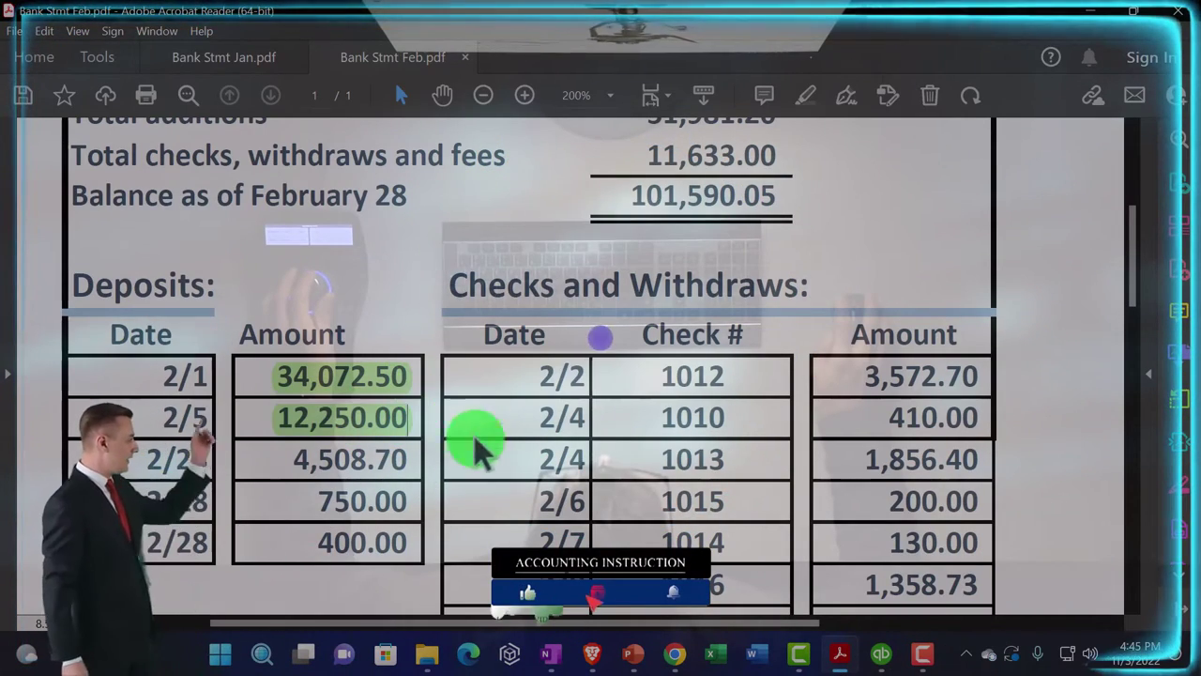
# Mark the 02/20/2023 deposit of 4,508.70 as cleared in QuickBooks and highlight that amount on the February statement in Adobe Acrobat Reader.
pyautogui.click(880, 654)
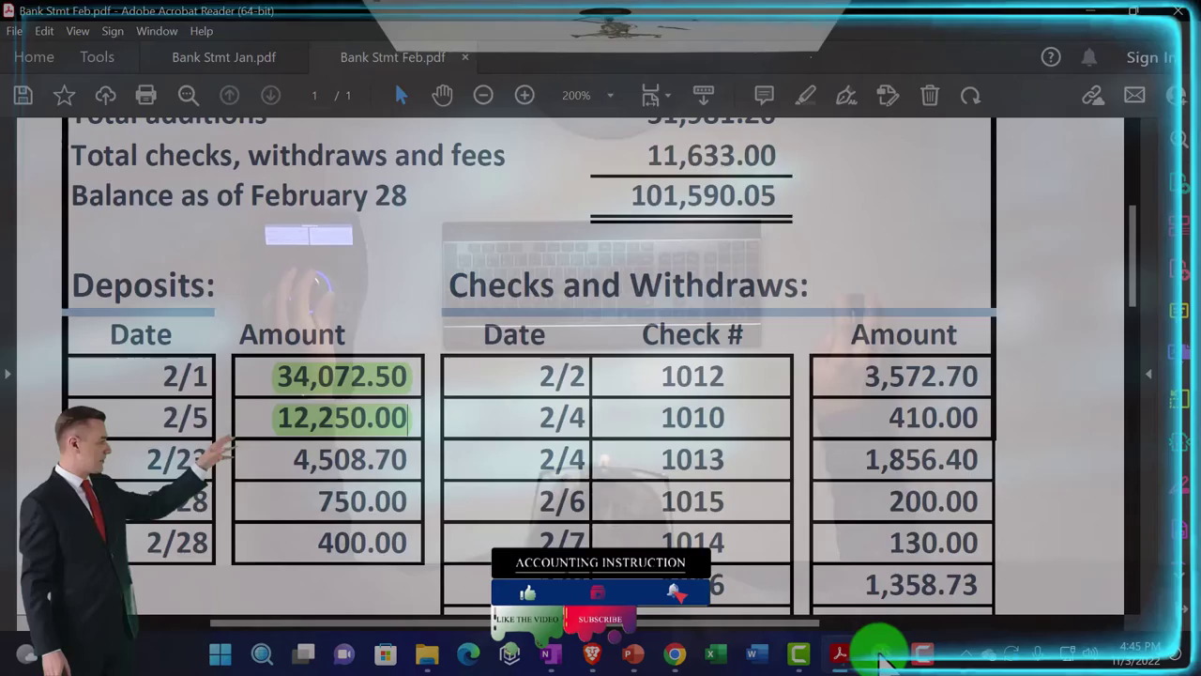
pyautogui.click(1127, 170)
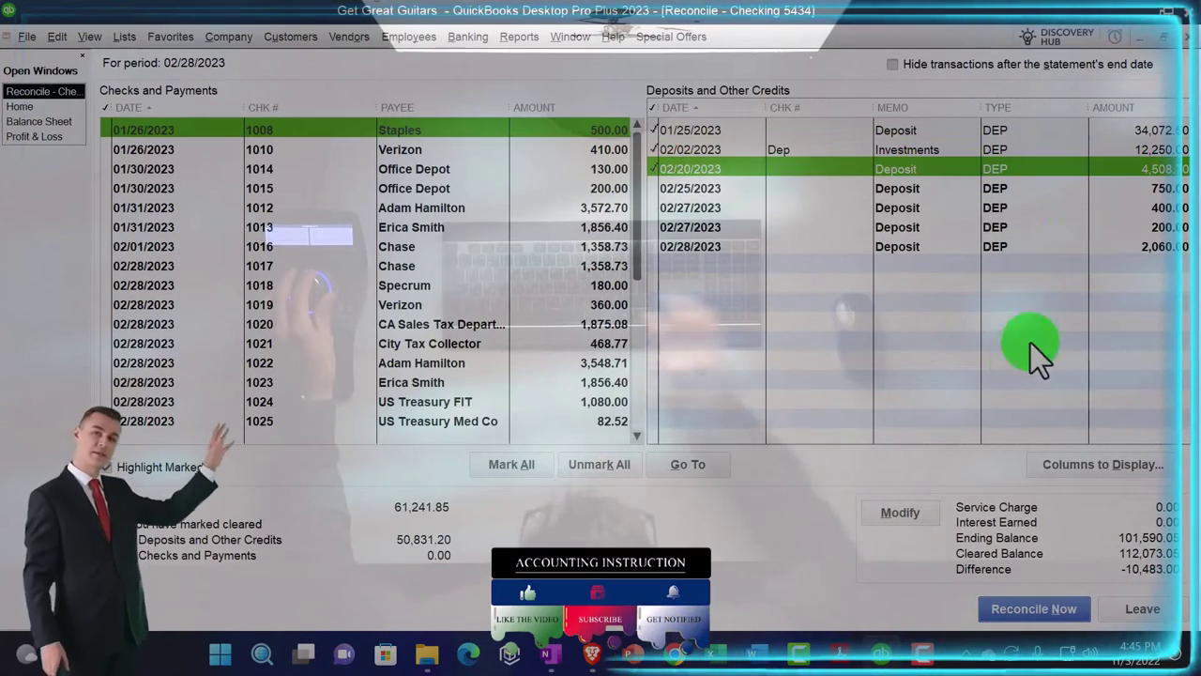
pyautogui.click(605, 518)
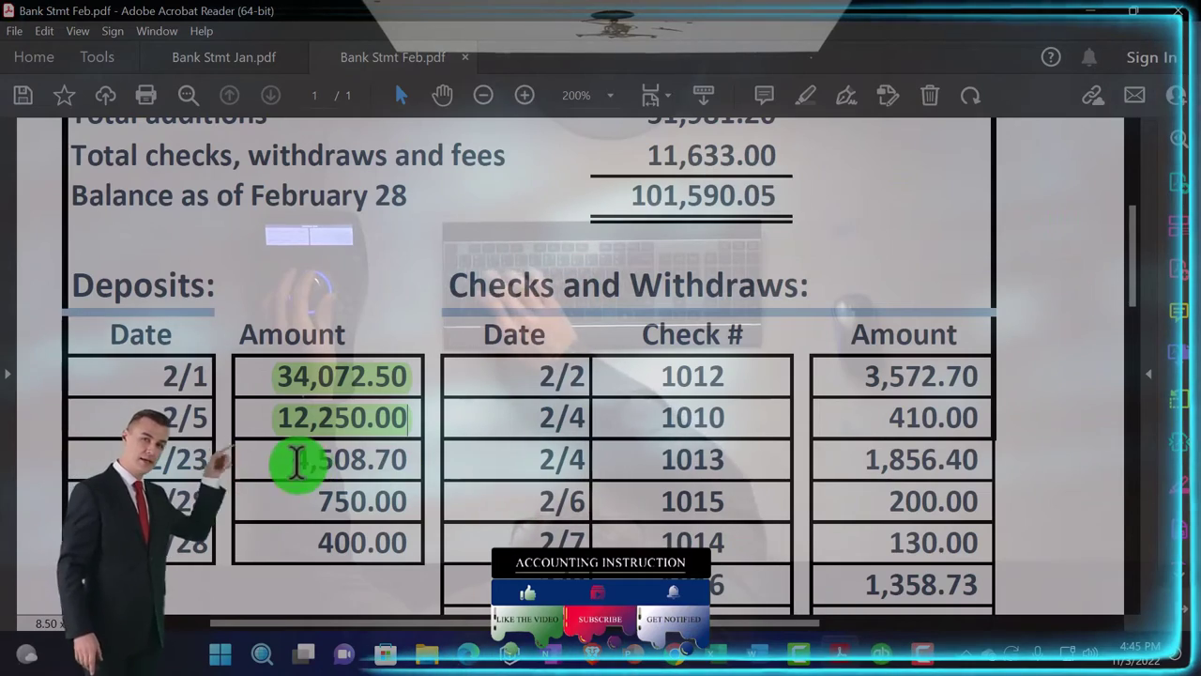
pyautogui.moveTo(400, 459); pyautogui.dragTo(385, 462)
pyautogui.click(428, 415)
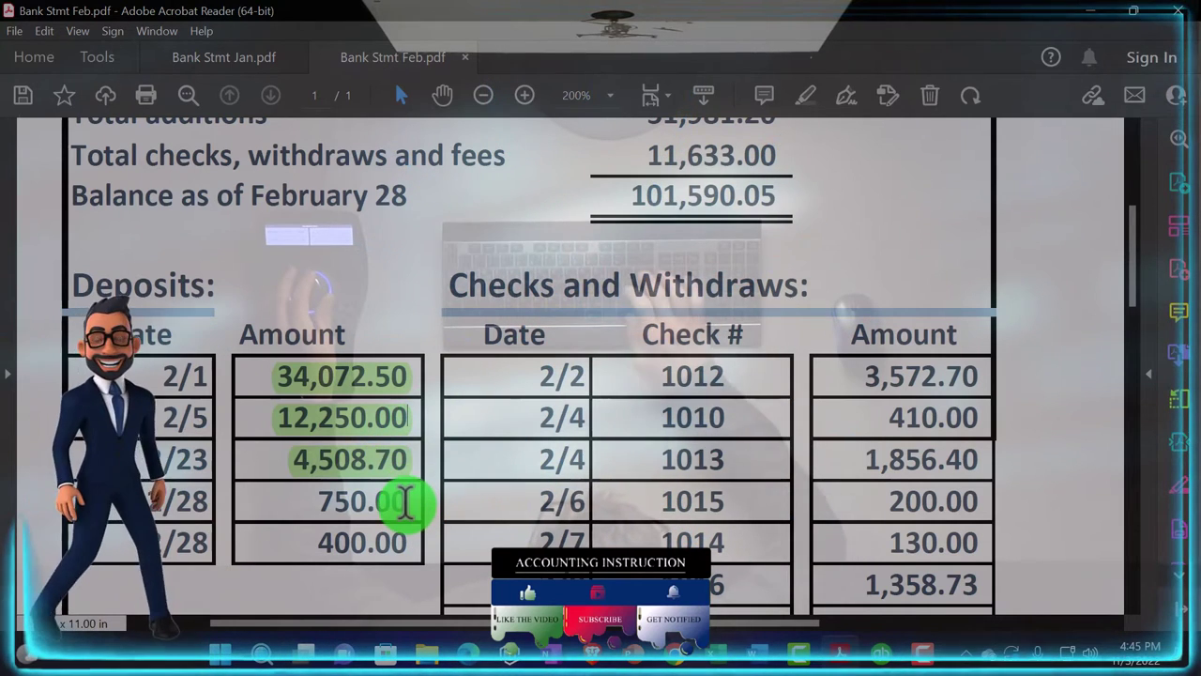
# Mark the 750.00 and 400.00 deposits as cleared in QuickBooks and highlight both amounts on the February statement in Adobe Acrobat Reader.
pyautogui.scroll(-2, 405, 504)
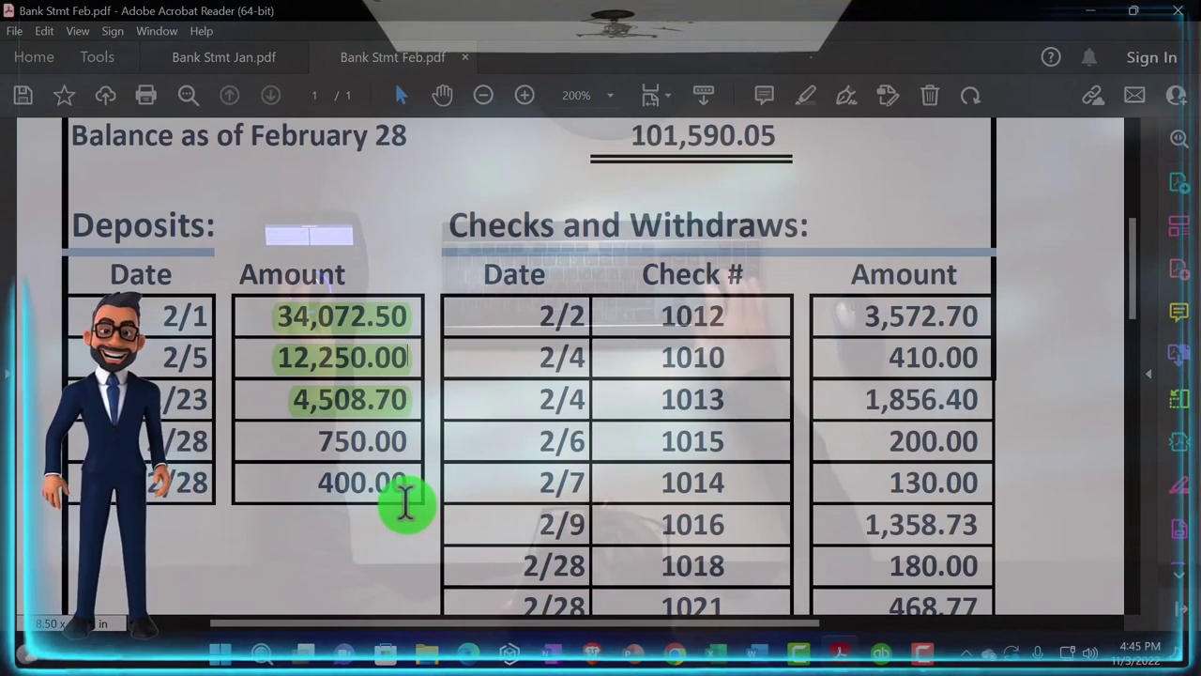
pyautogui.click(881, 653)
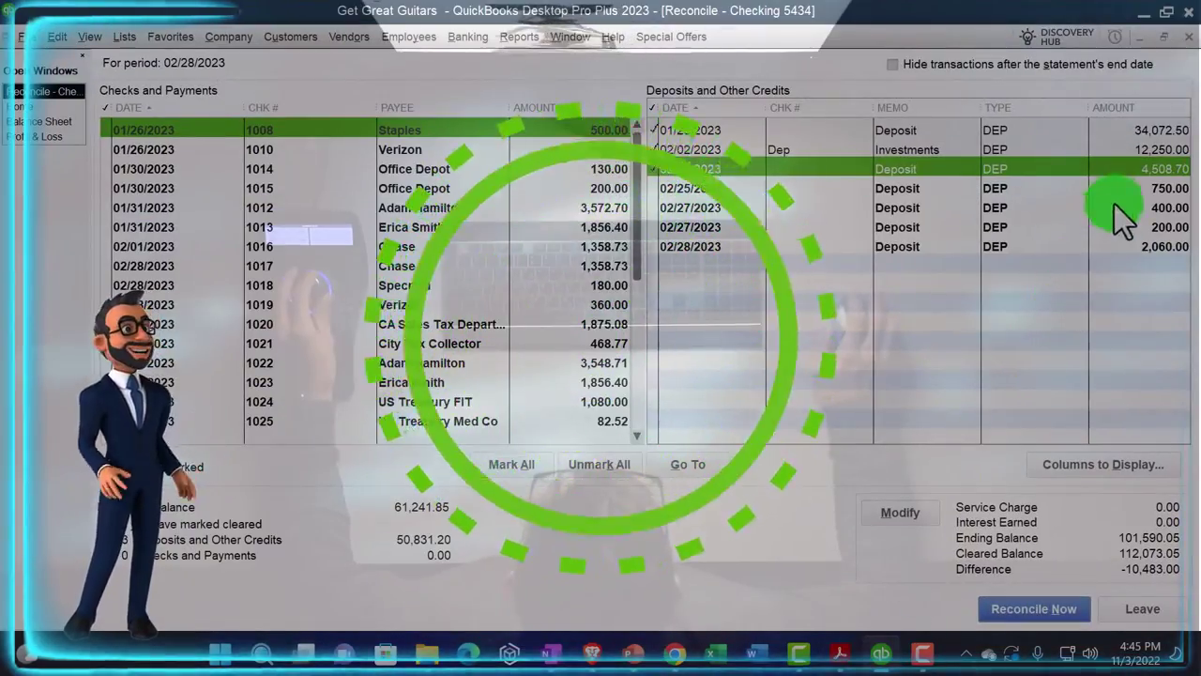
pyautogui.click(1130, 188)
pyautogui.click(1133, 208)
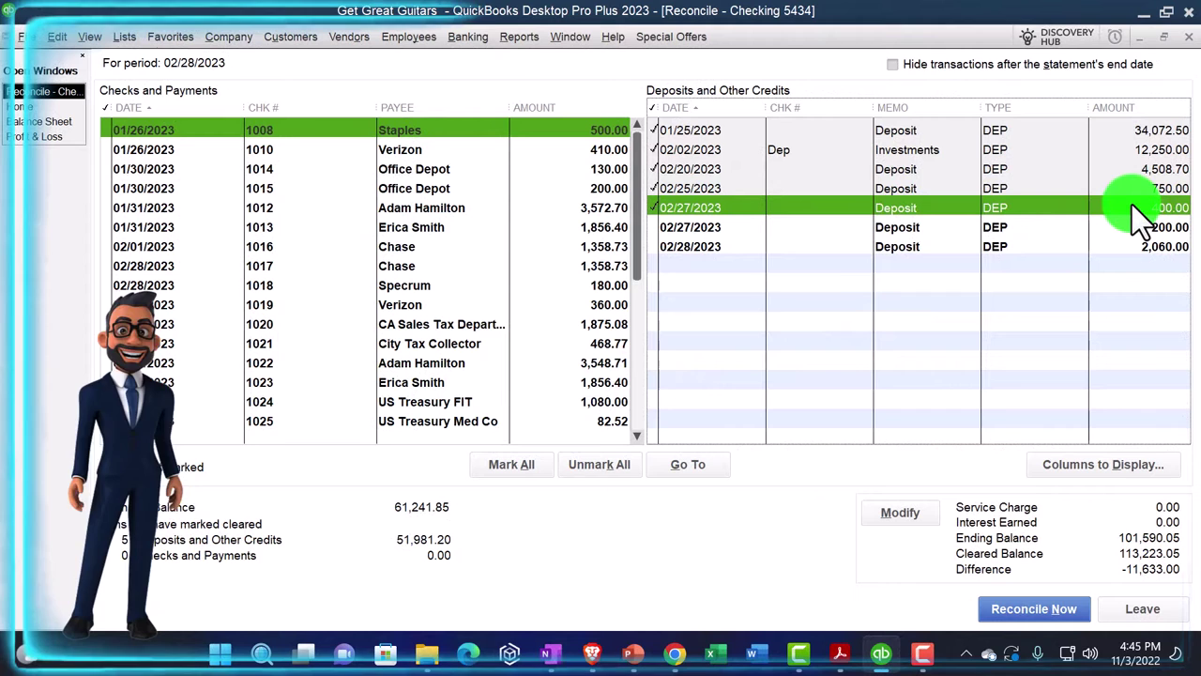
pyautogui.click(889, 655)
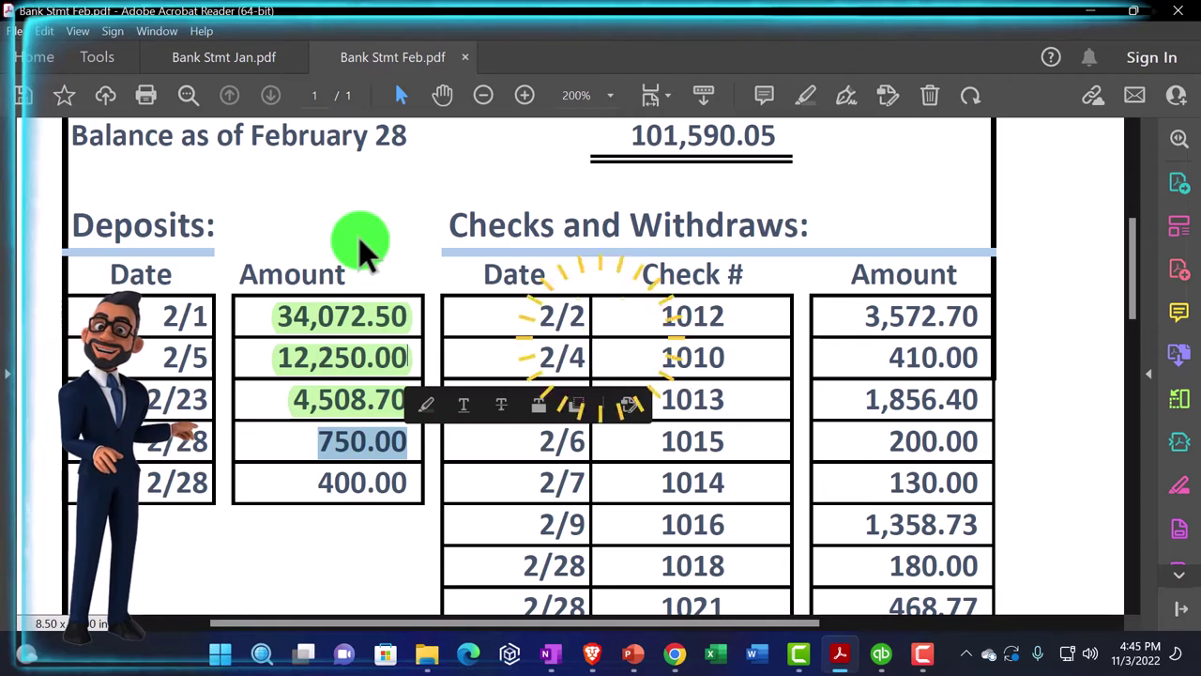
pyautogui.click(426, 404)
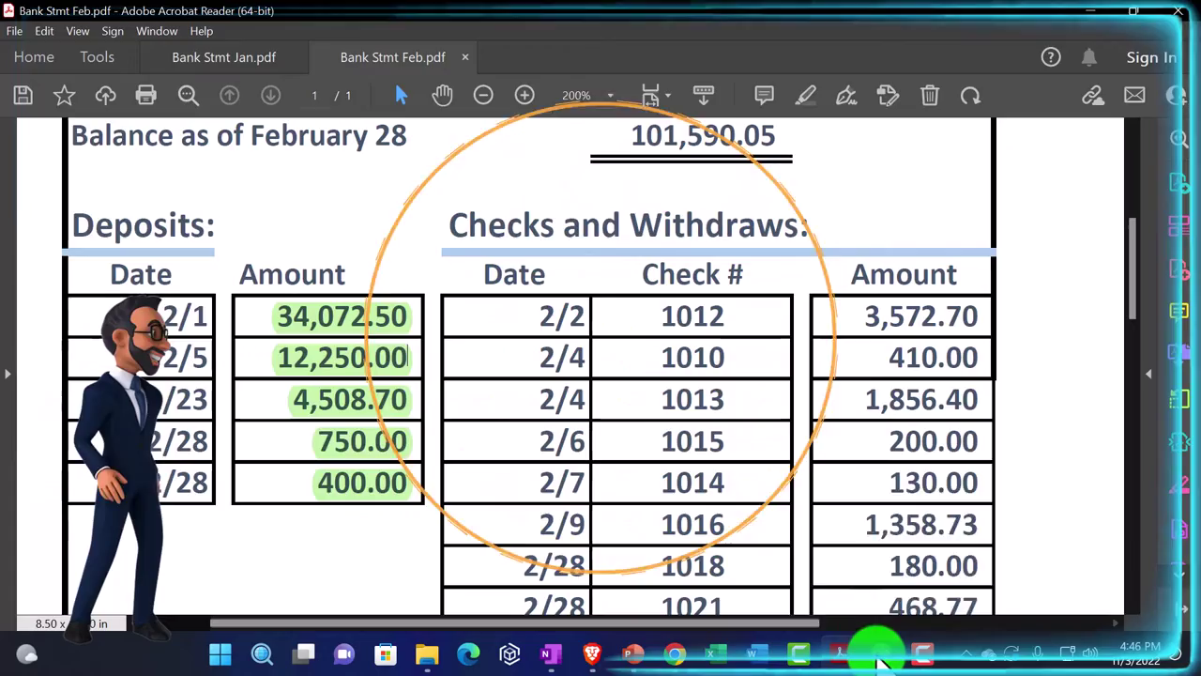
# Check the cleared deposits total in QuickBooks against the bank statement and highlight the statement's total additions of 51,981.20 in Adobe Acrobat Reader.
pyautogui.click(880, 655)
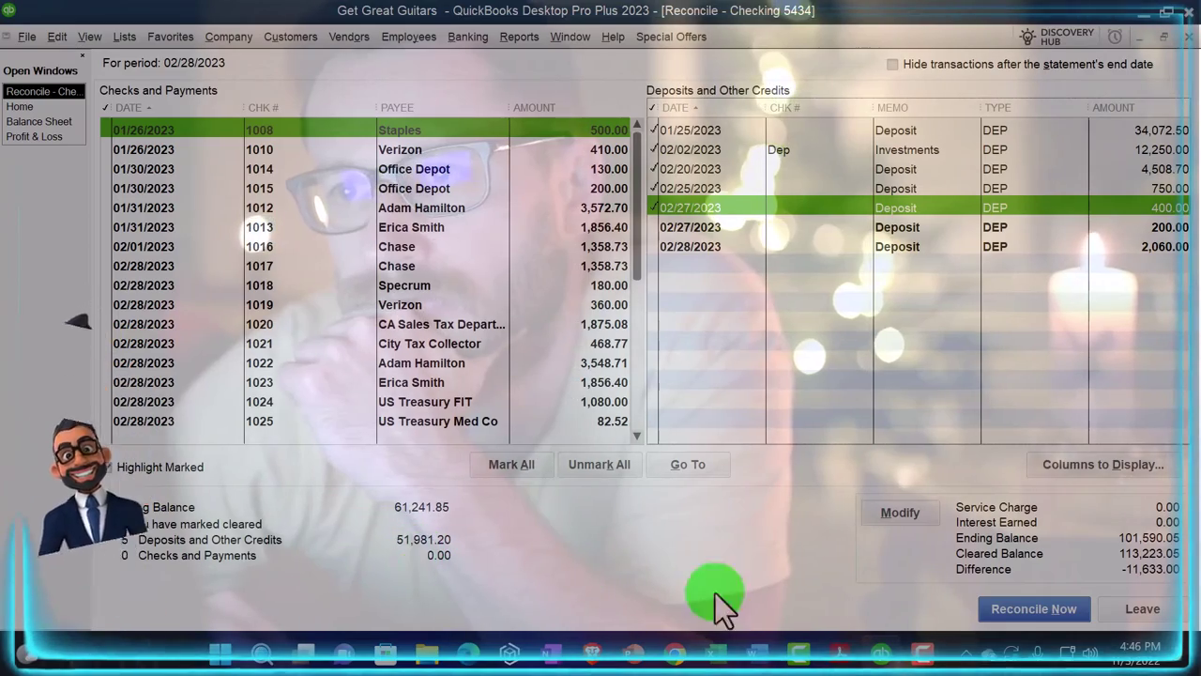
pyautogui.moveTo(842, 646)
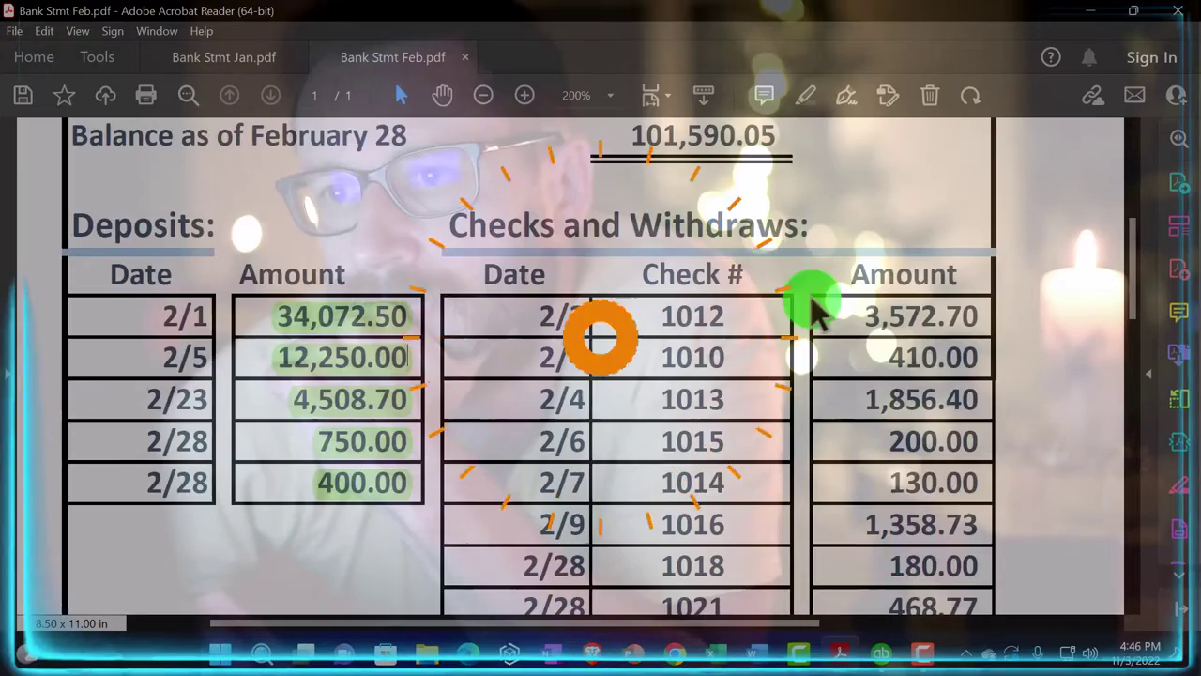
pyautogui.scroll(3, 808, 300)
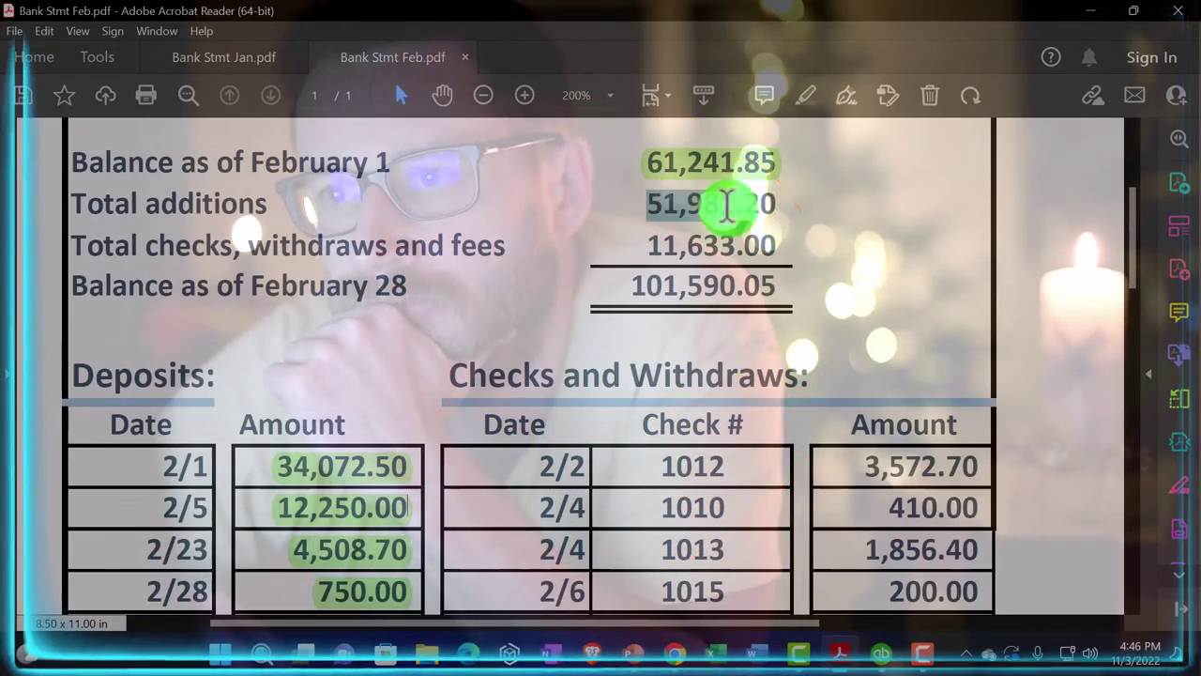
pyautogui.click(814, 167)
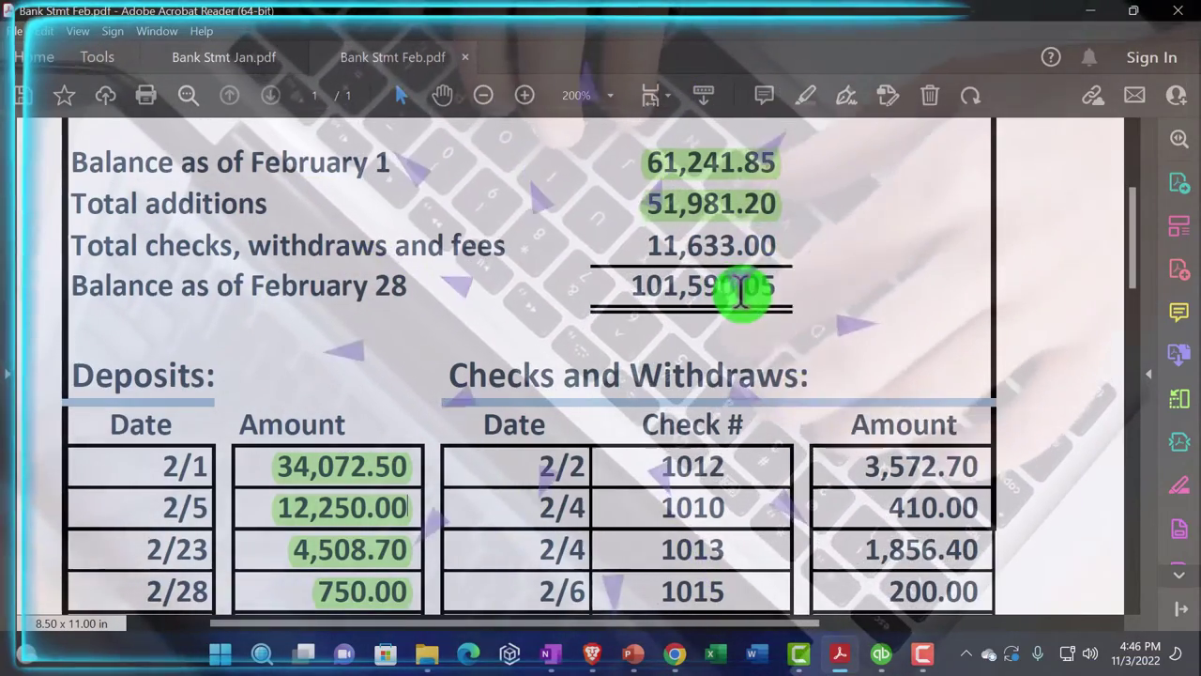
# Return to QuickBooks, review the Balance Sheet's checking balance, and leave the checking account's Reconcile window.
pyautogui.click(877, 655)
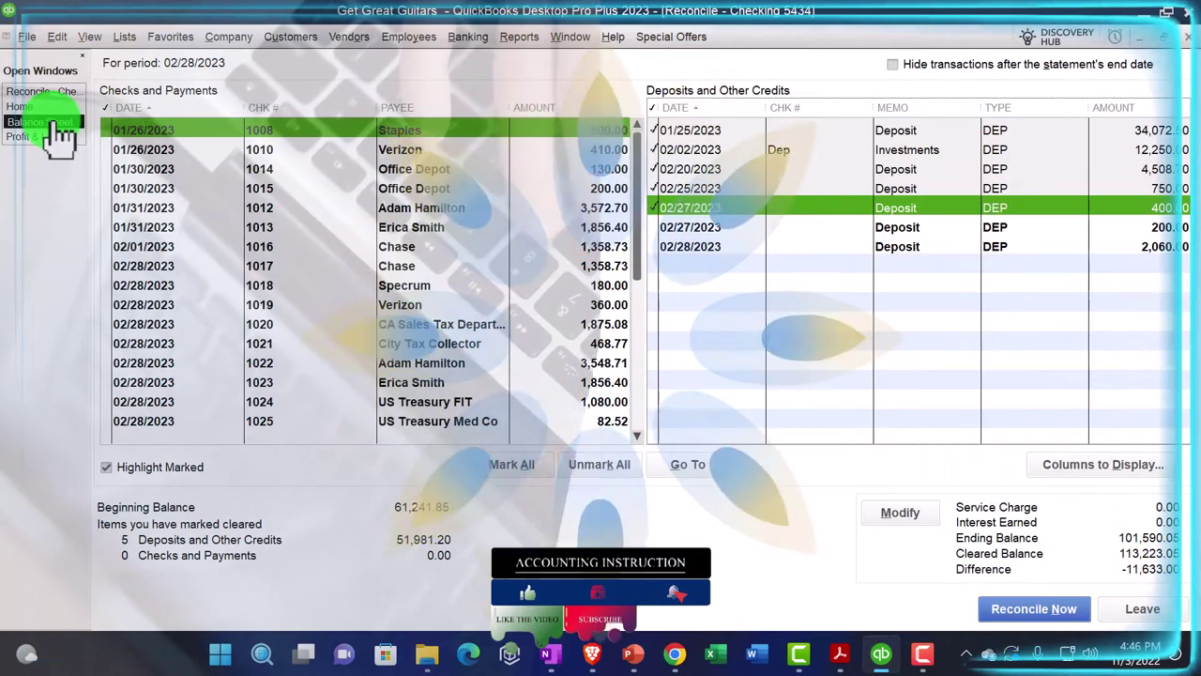
pyautogui.click(47, 121)
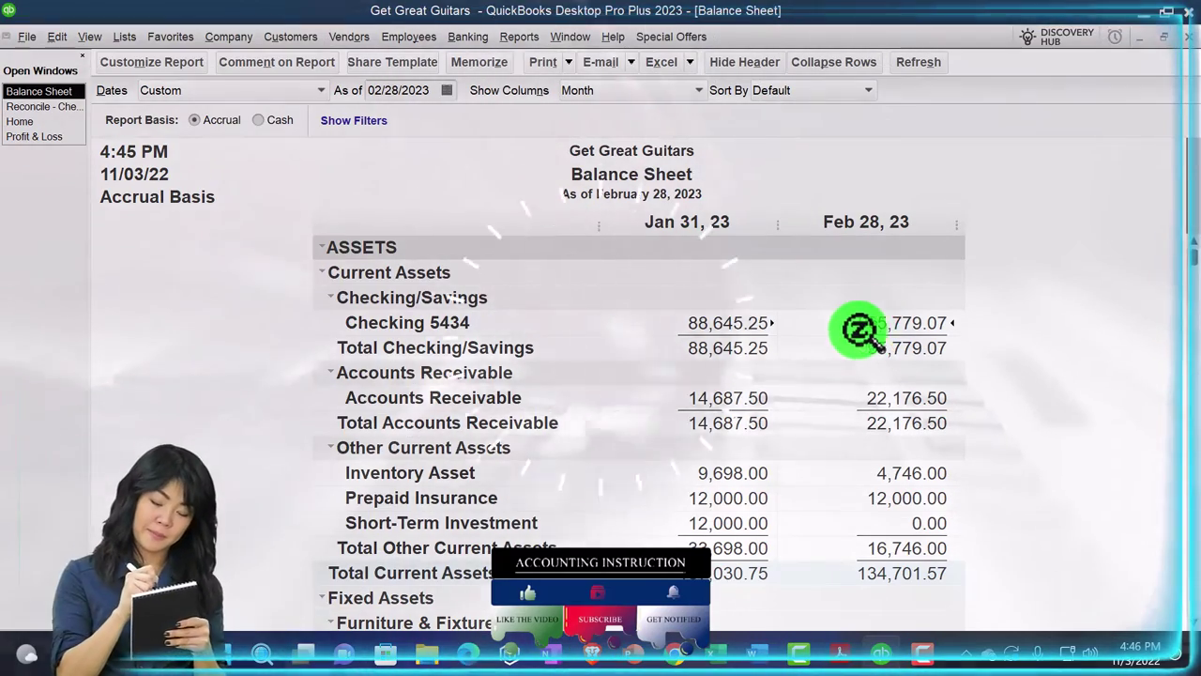
pyautogui.click(63, 109)
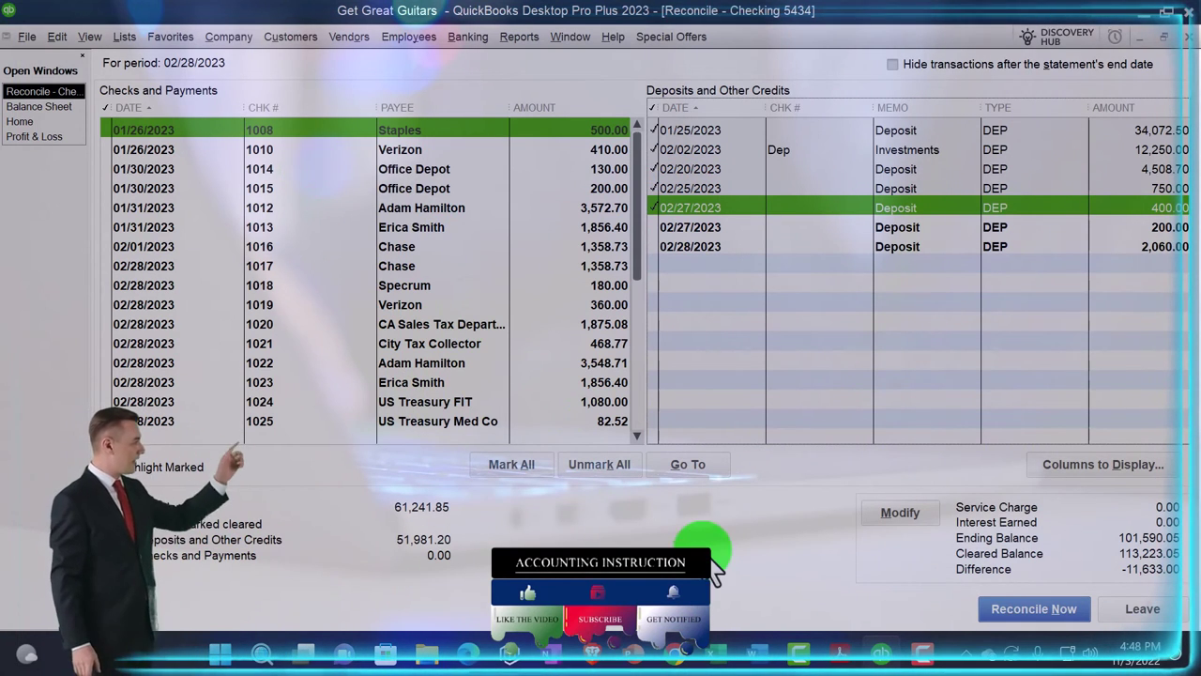
pyautogui.click(1143, 608)
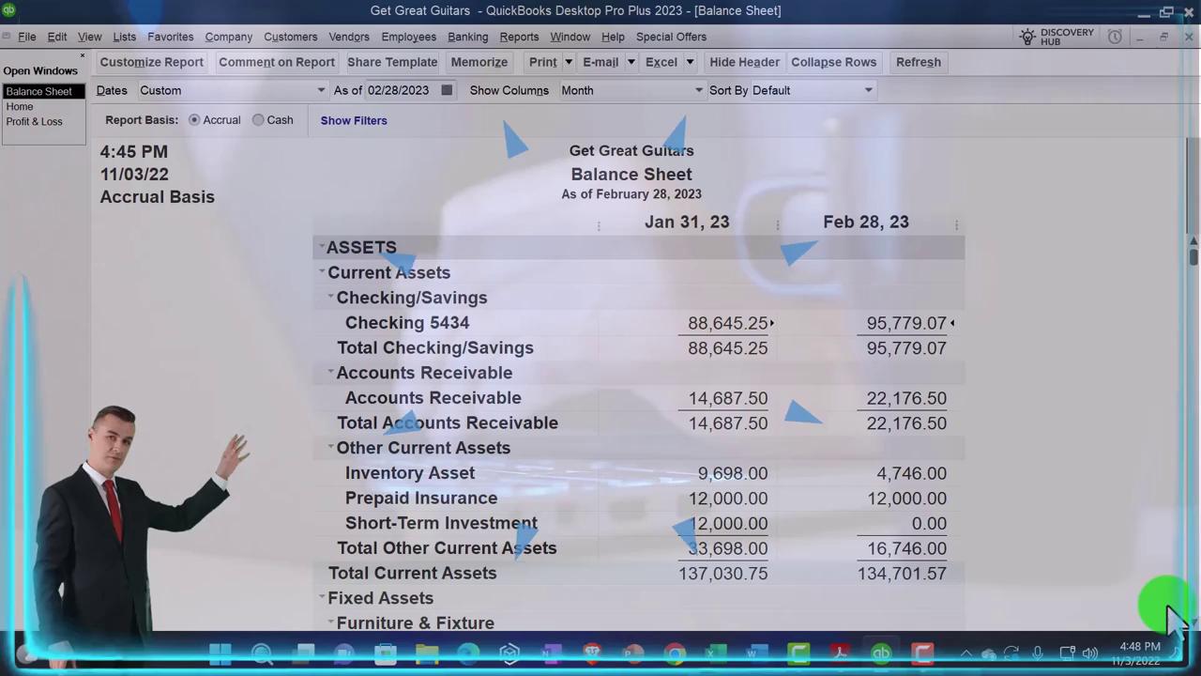